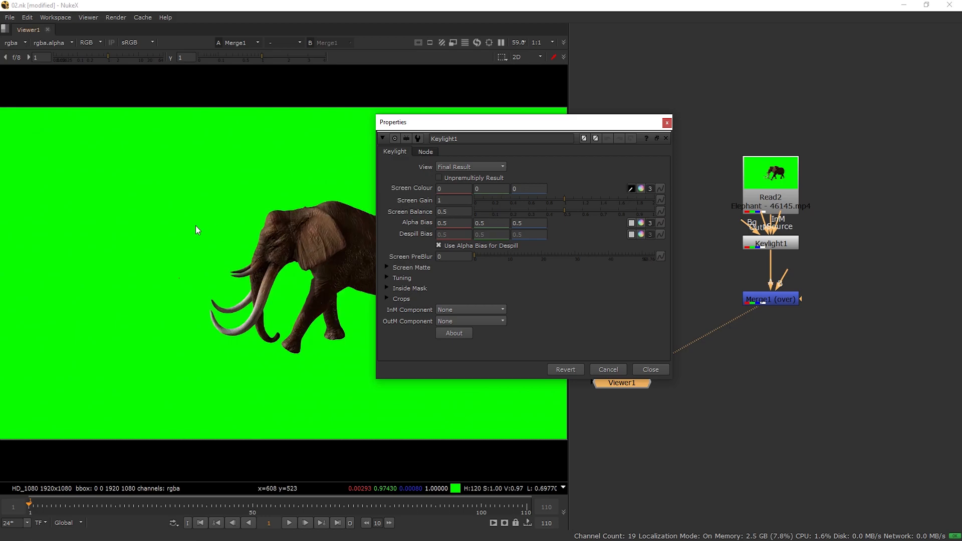
- Key out the green background with Keylight1, checking the alpha channel, and raise its Screen Gain slightly
click(666, 123)
key(a)
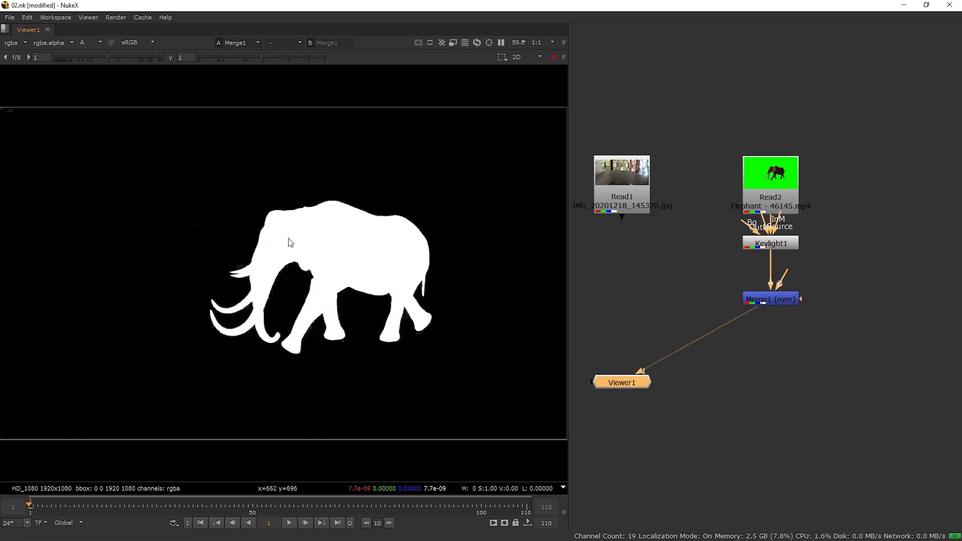
double_click(770, 244)
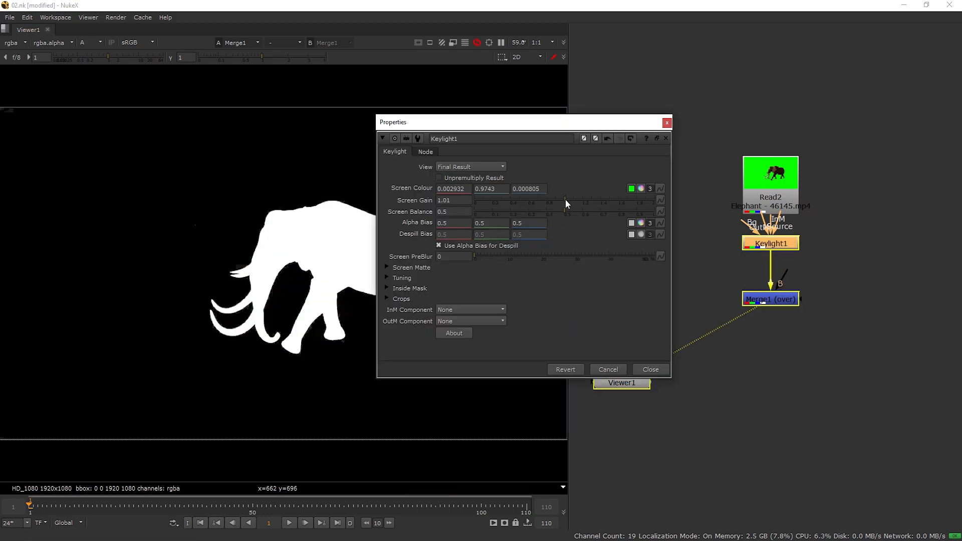
drag(584, 201, 581, 202)
click(650, 369)
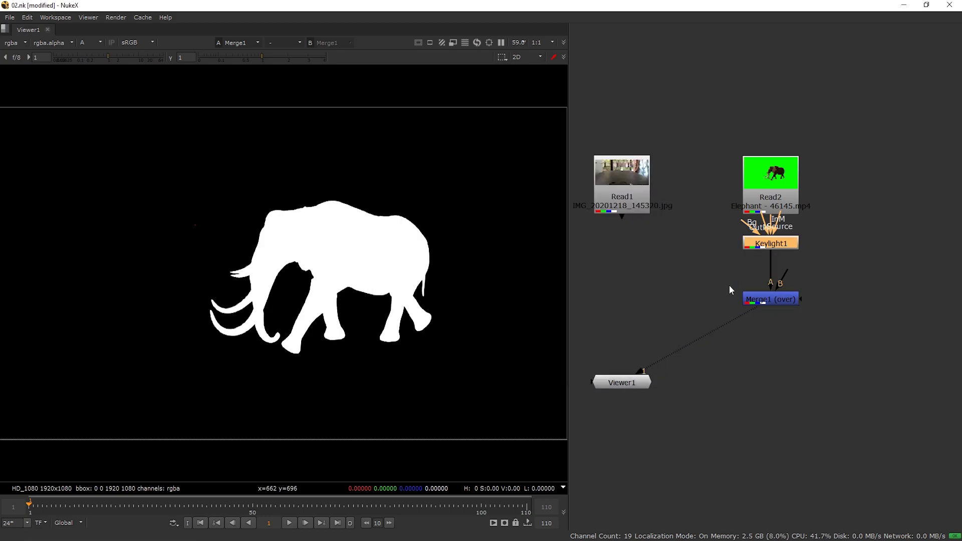
- Move Merge1 lower, add a Reformat node beside it, and connect the Reformat to Merge1's B input
drag(781, 299, 784, 316)
click(816, 260)
key(Tab)
text(ref)
click(787, 269)
click(777, 197)
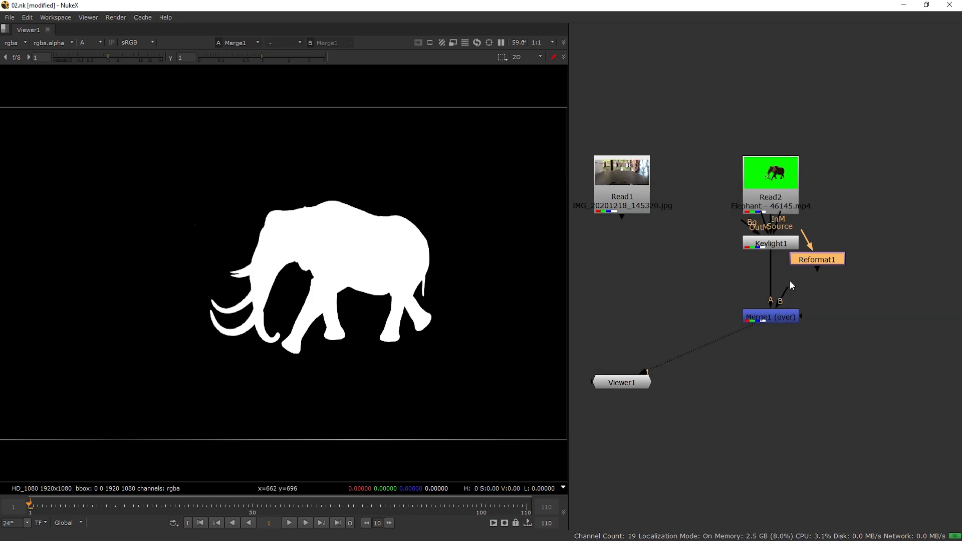
drag(805, 274, 845, 293)
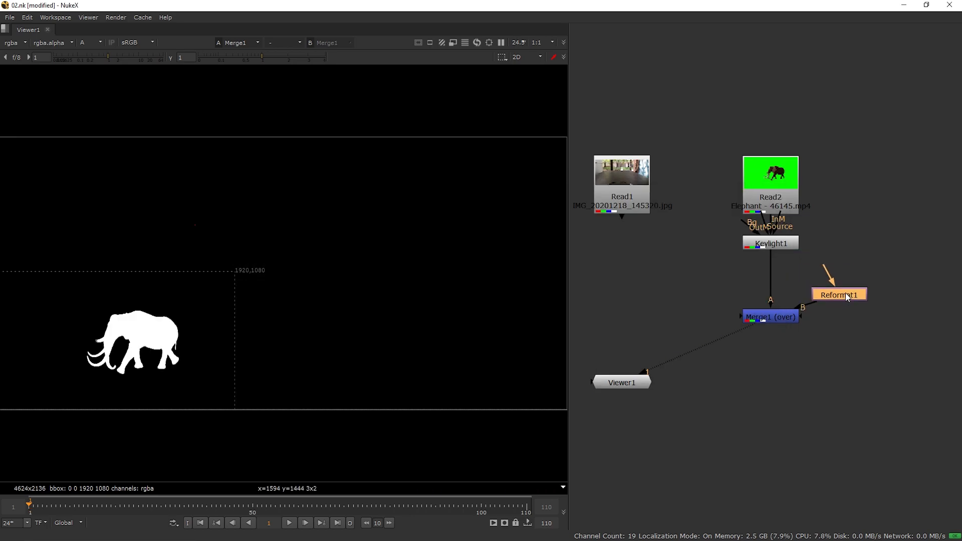
- Add a Merge node with Read1 as B and Merge1 as A, and view its RGB result with the overlay off
click(631, 306)
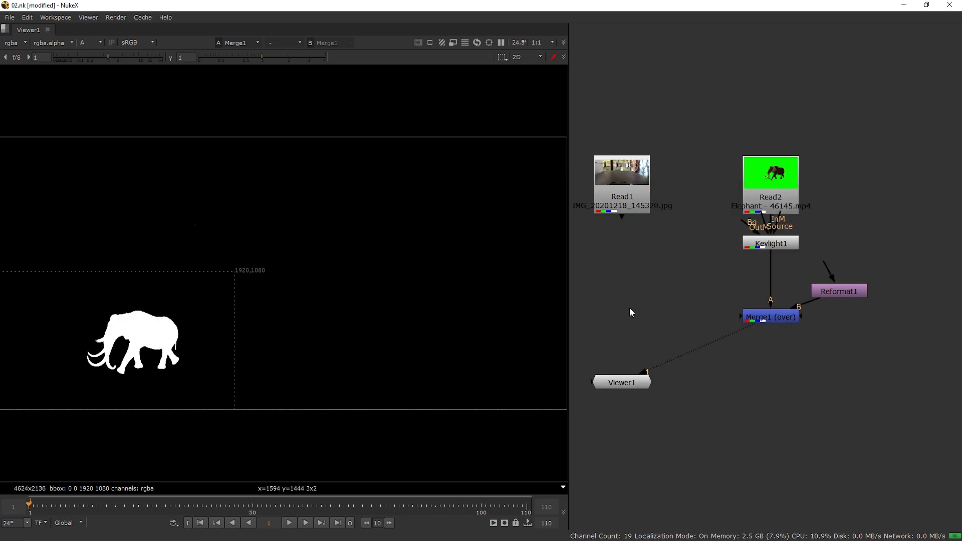
key(m)
drag(645, 285, 622, 183)
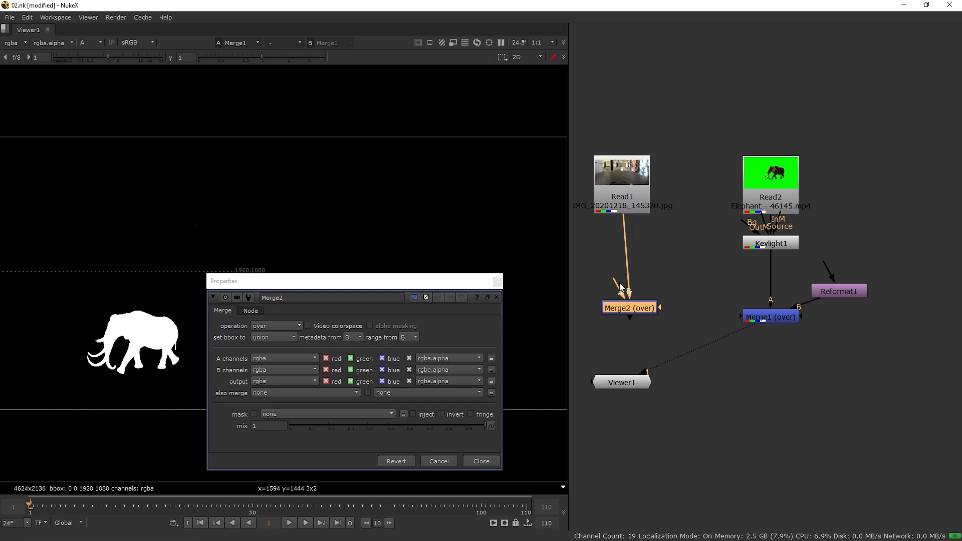
drag(746, 314, 747, 314)
key(1)
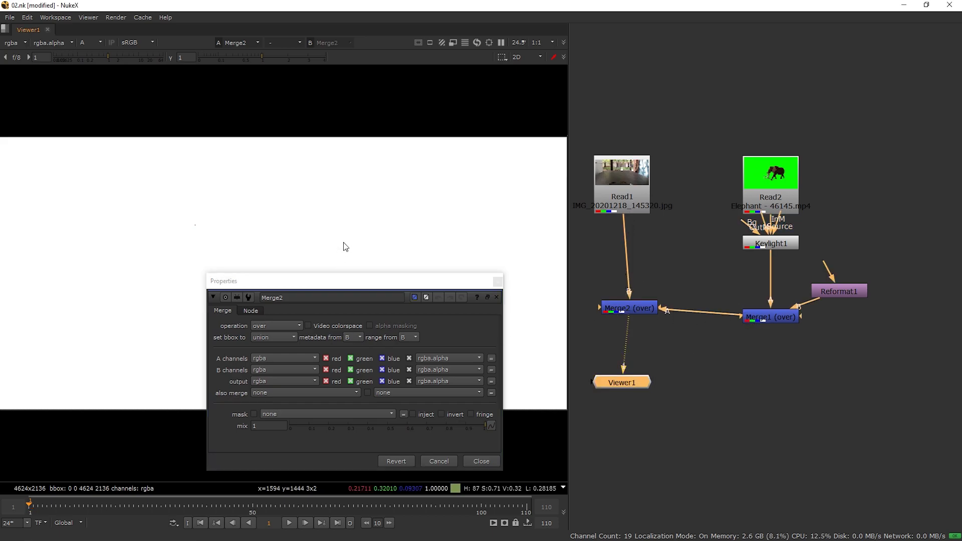
key(q)
key(a)
click(498, 281)
- Align Merge2 under Read1 and level with Merge1, with Viewer1 lower and Reformat1 up and away from Merge1
drag(637, 311, 630, 320)
middle_drag(752, 332, 753, 313)
drag(614, 365, 614, 391)
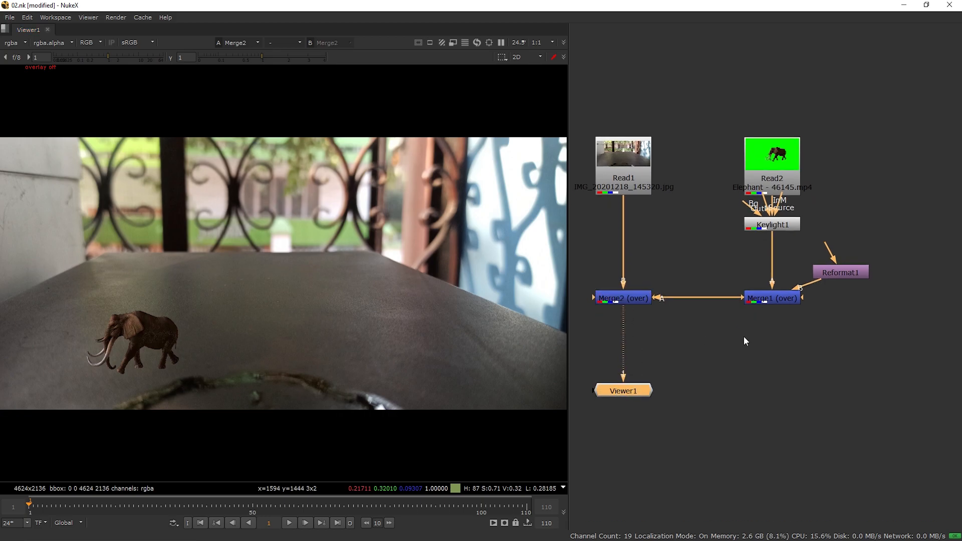
drag(760, 294, 759, 257)
drag(854, 274, 863, 263)
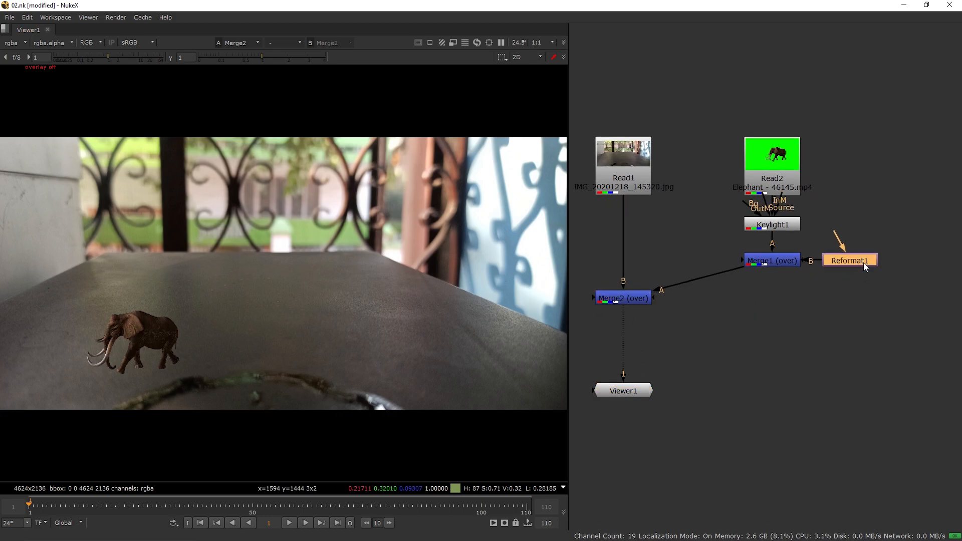
drag(766, 266, 770, 304)
drag(846, 262, 855, 259)
- Insert a Transform node between Keylight1 and Merge1, and widen the node graph area
click(789, 226)
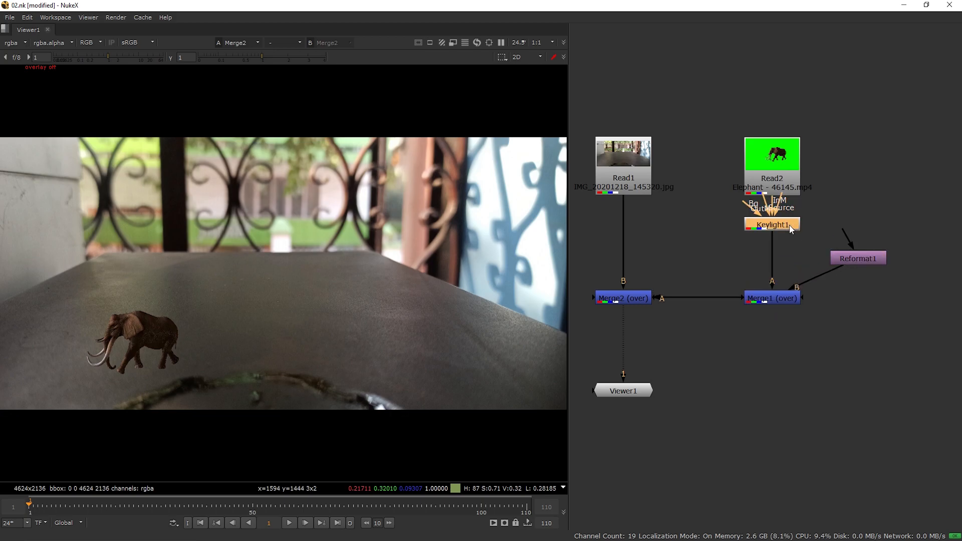
key(Tab)
text(t)
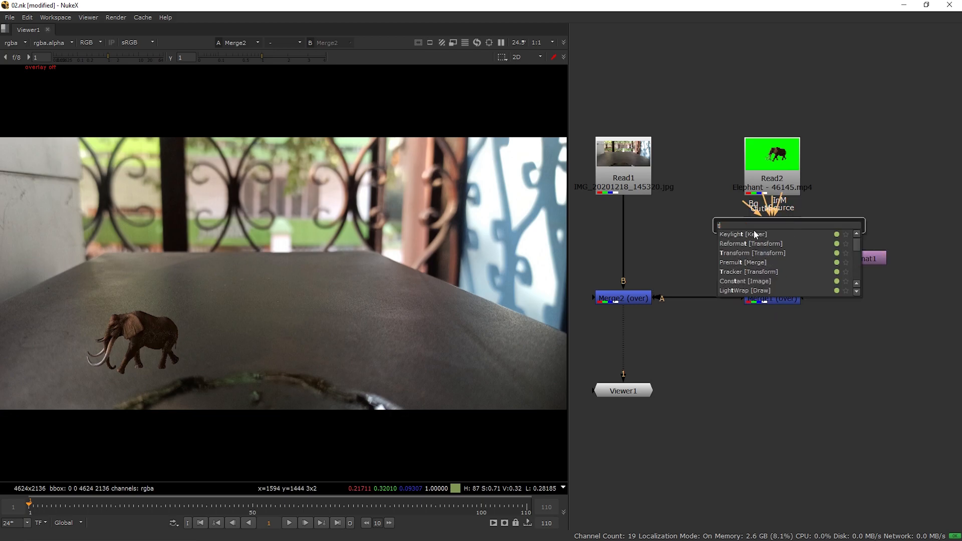
click(738, 252)
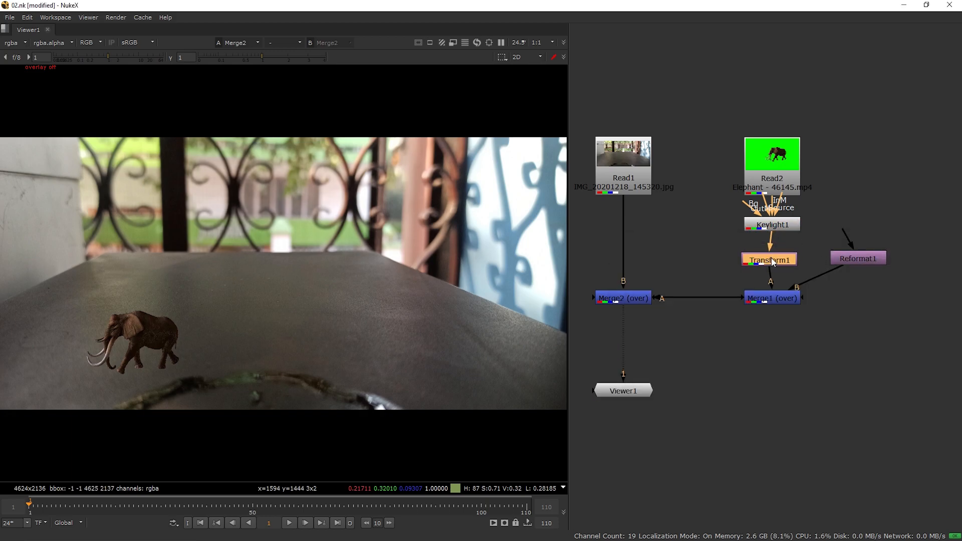
scroll(701, 257, down, 3)
drag(568, 266, 503, 256)
- Turn the overlay on and use Transform1 to move the elephant to the far part of the table and scale it down
double_click(704, 252)
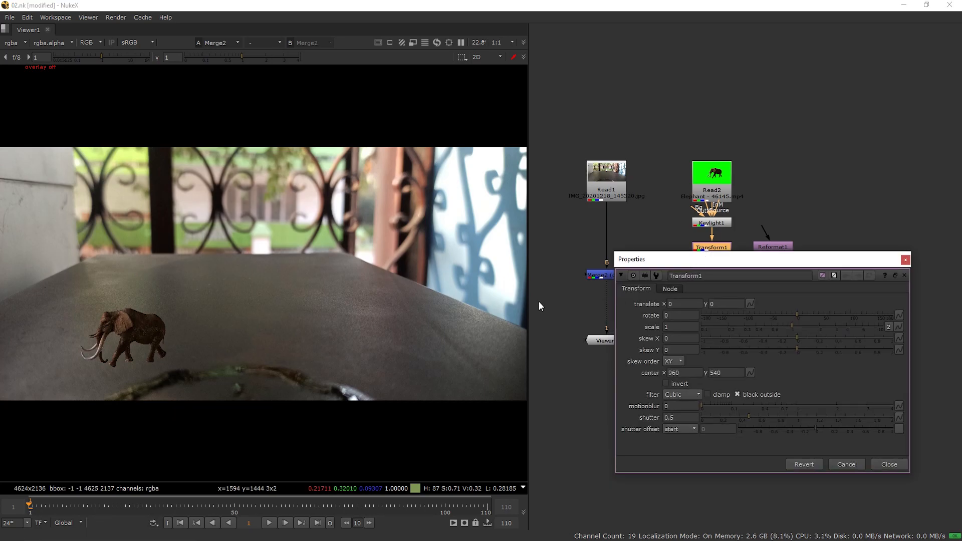
click(223, 259)
mouse_move(741, 262)
mouse_down()
mouse_move(755, 365)
mouse_move(750, 269)
mouse_up()
key(q)
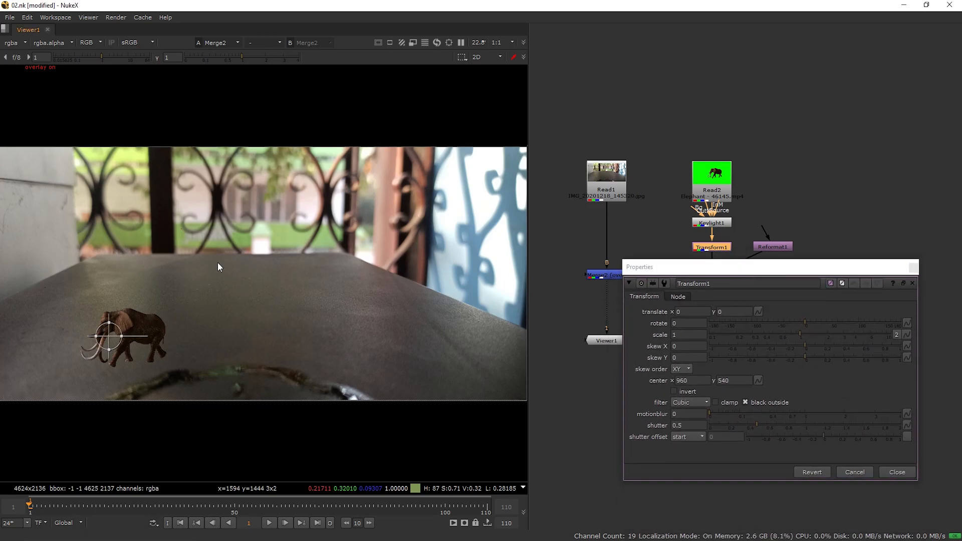
drag(109, 336, 284, 267)
drag(797, 338, 788, 334)
drag(279, 266, 273, 271)
click(913, 268)
- Play back the elephant composite through the frame range, stop the playback, and save the script
key(l)
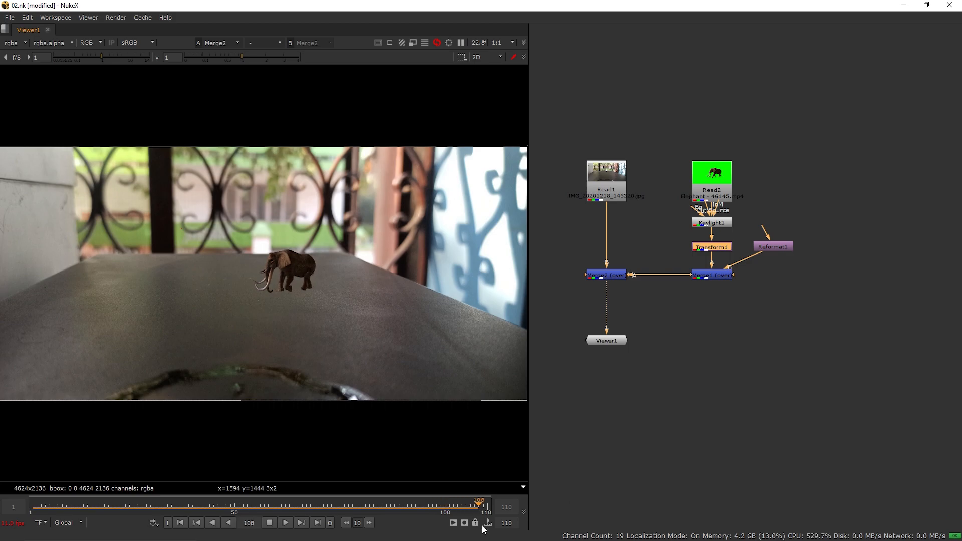
click(269, 523)
key(ctrl+s)
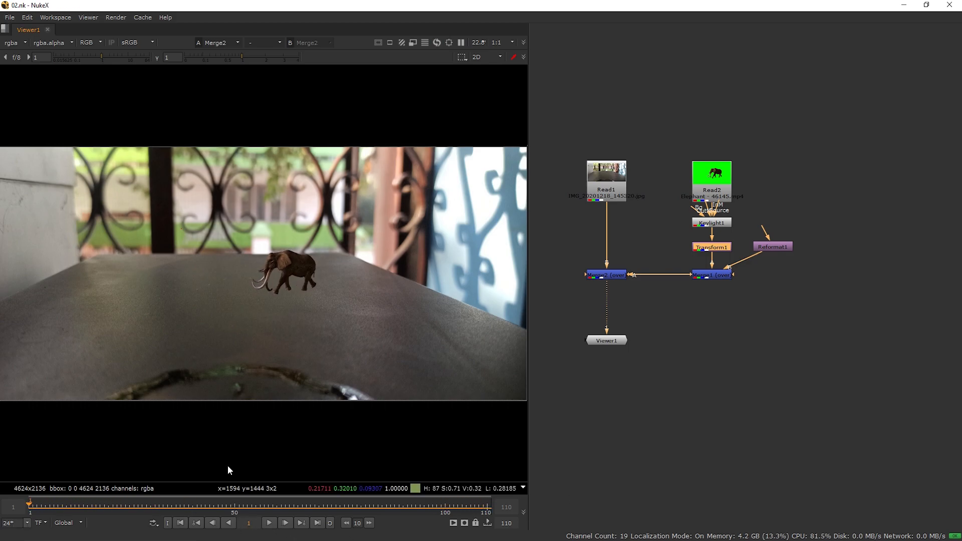
- Move Merge2 and Viewer1 lower and route the Merge1 connection to Merge2's A input through a Dot
click(725, 300)
drag(606, 340, 609, 395)
click(609, 276)
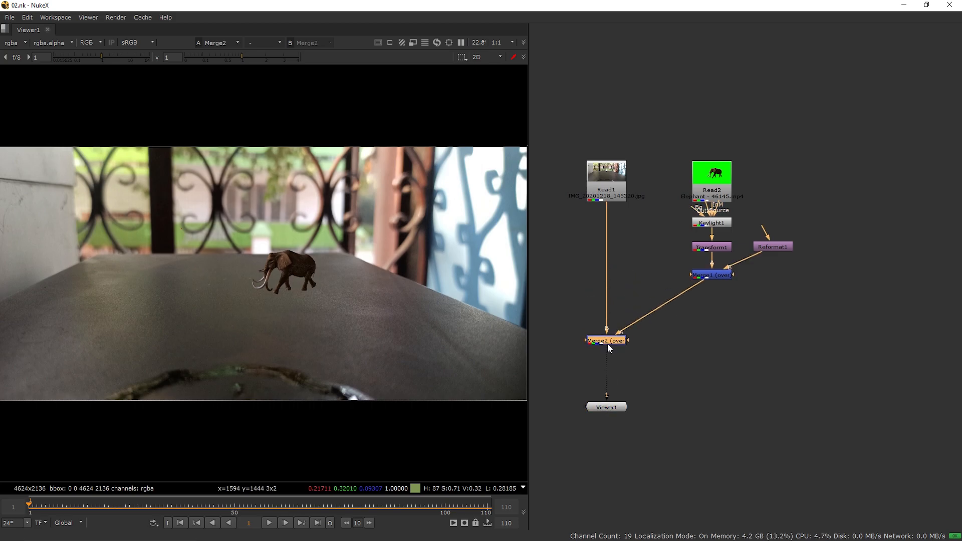
ctrl+drag(659, 307, 713, 341)
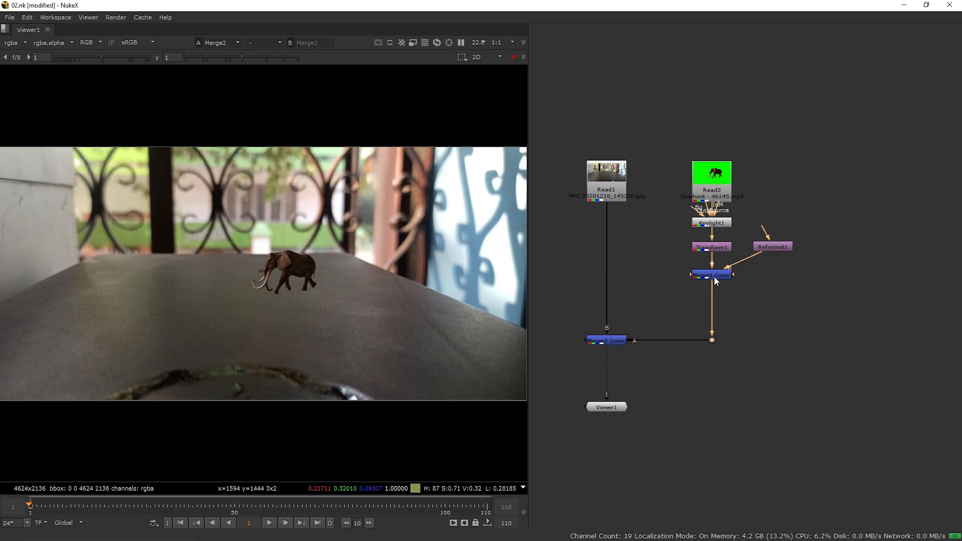
- Add a Roto node after Merge1 and draw a closed Bezier shape loosely around the elephant
key(o)
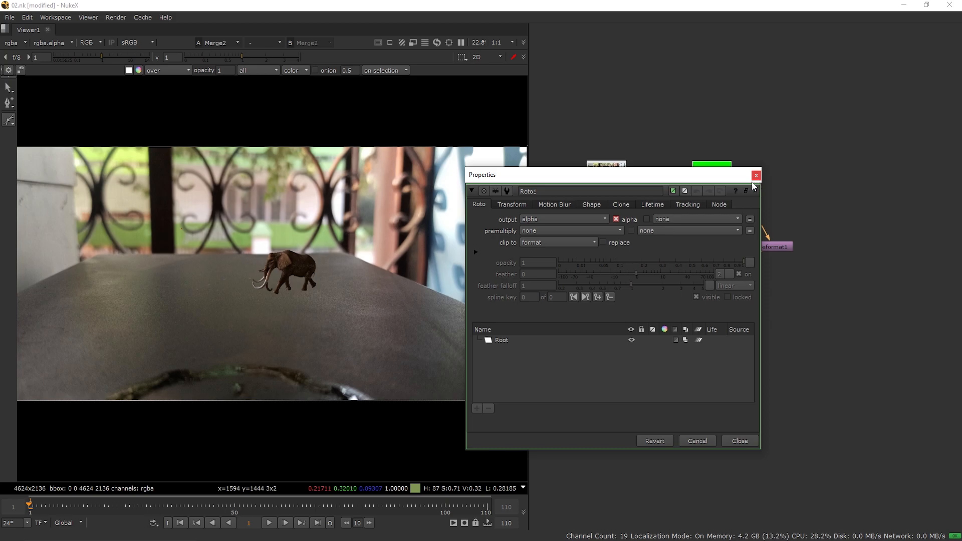
drag(664, 184, 851, 370)
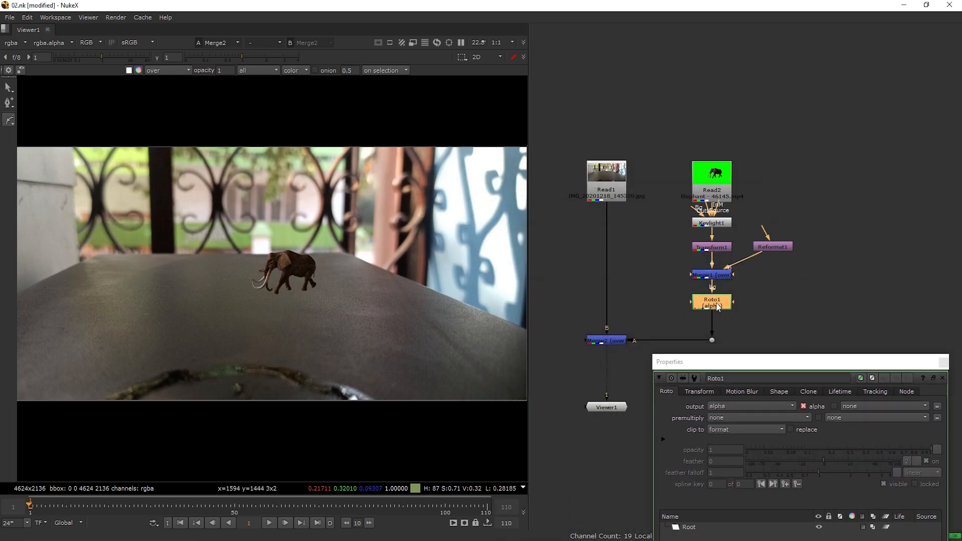
click(290, 224)
click(244, 235)
drag(231, 281, 232, 286)
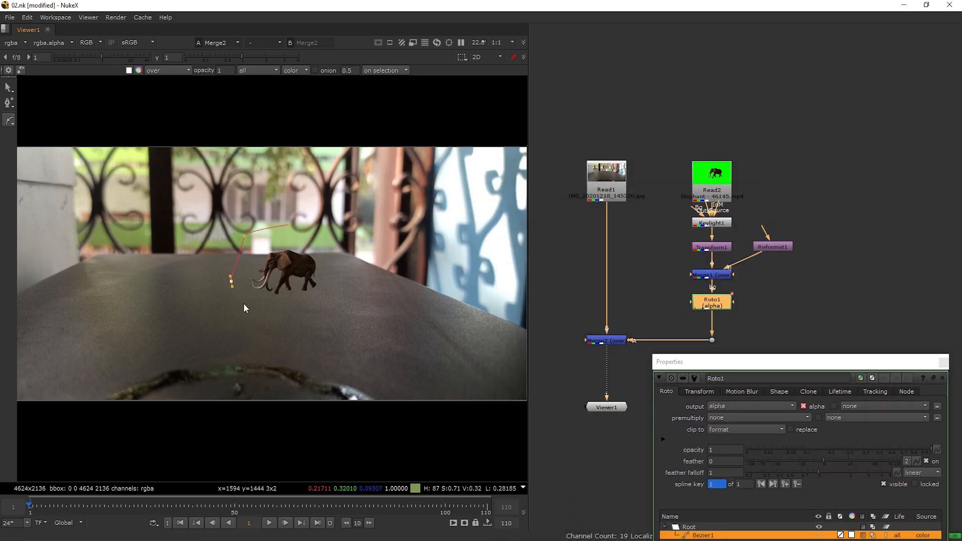
click(290, 225)
- Set Roto1's output to none and its premultiply to alpha
drag(736, 362, 486, 205)
click(484, 248)
click(483, 259)
click(479, 261)
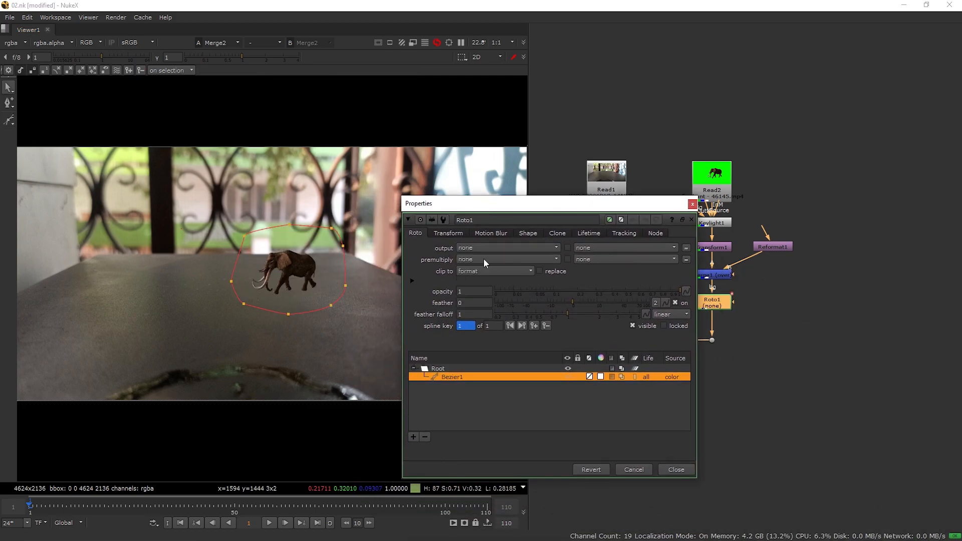
click(482, 299)
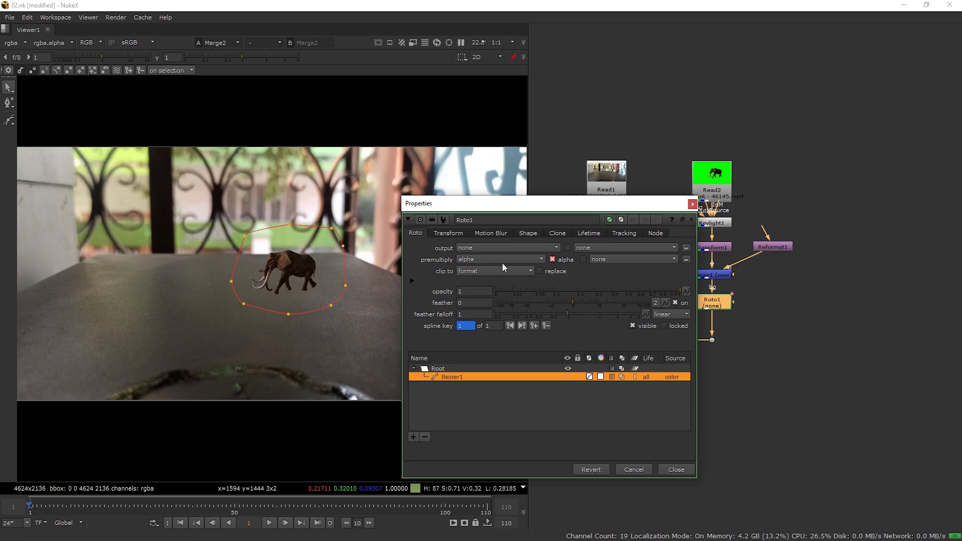
click(692, 205)
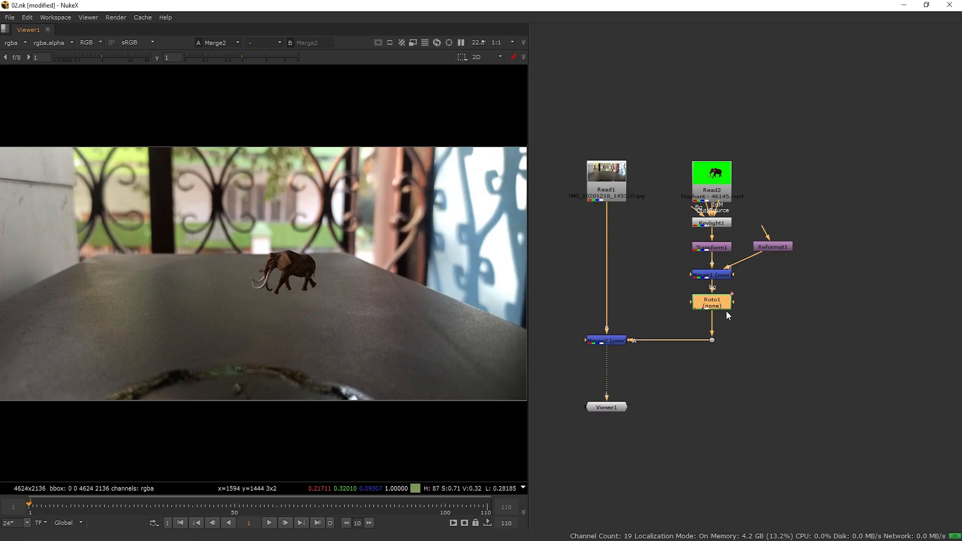
- Add a Copy node beside Roto1, connect its A input to Roto1, and move Reformat1 closer to Merge1
click(785, 300)
key(Tab)
text(cop)
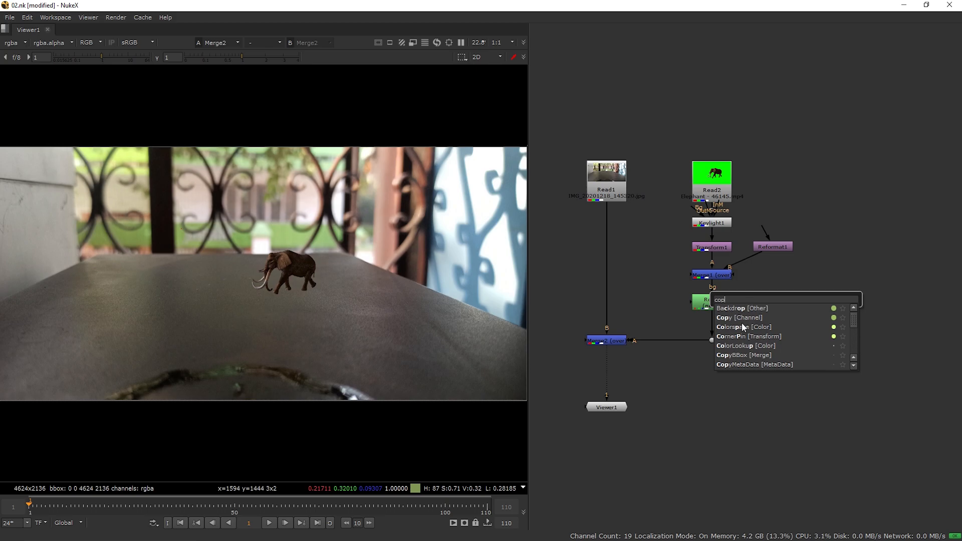
click(739, 318)
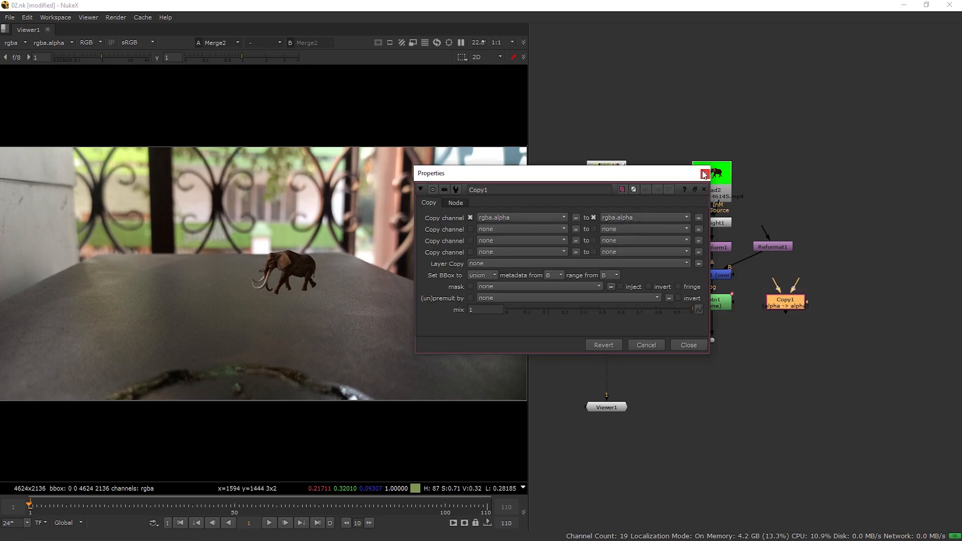
drag(692, 173, 650, 328)
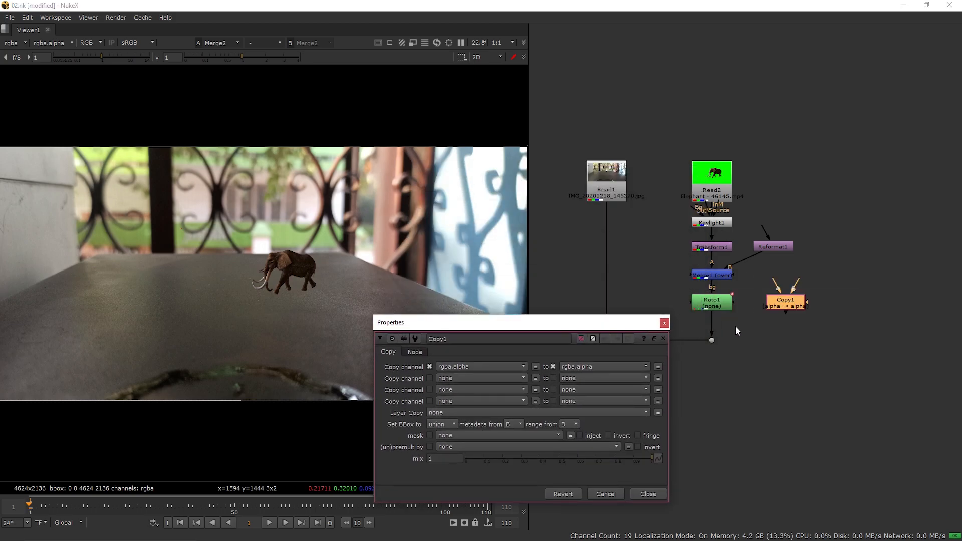
click(665, 323)
middle_drag(735, 327, 714, 320)
drag(742, 293, 719, 299)
drag(764, 240, 754, 239)
- Add a black Constant node above Copy1, connect it to Copy1's B input, and align Copy1 beneath it
click(804, 220)
key(Tab)
text(con)
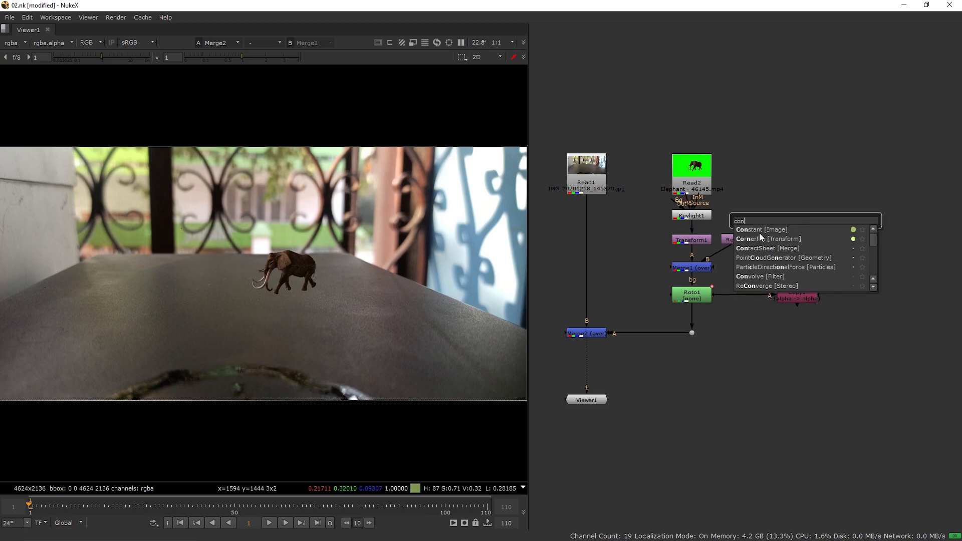
click(762, 231)
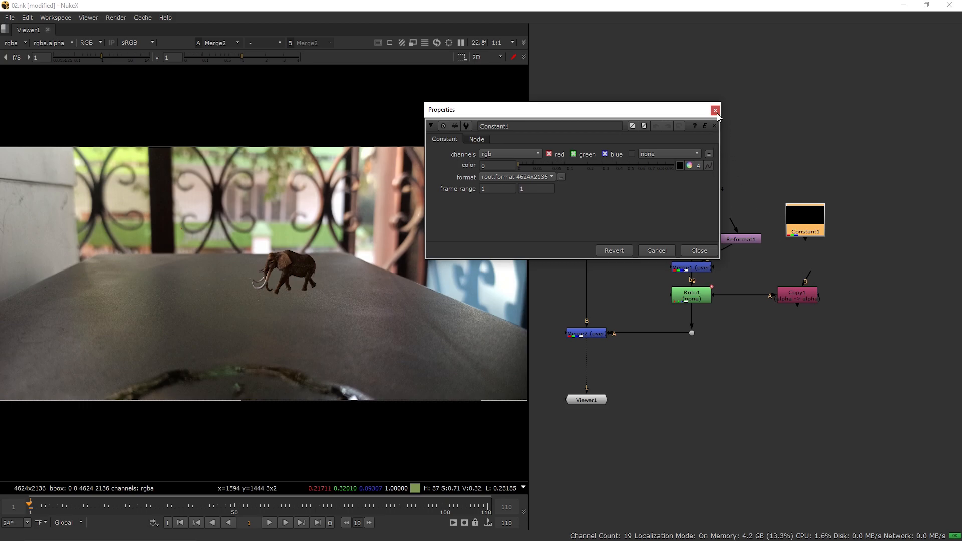
key(Escape)
click(810, 293)
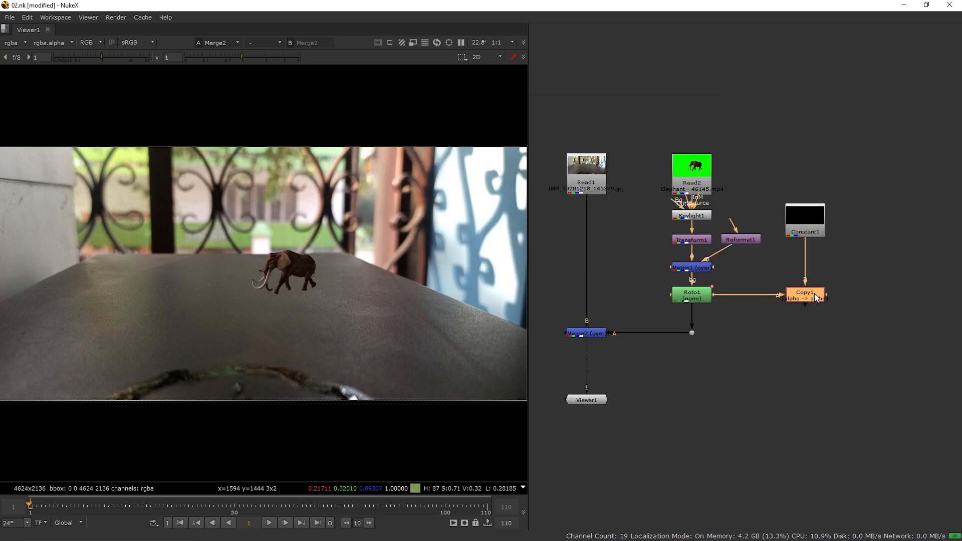
- Add a ScanlineRender node below Copy1 in the node graph, with more room given to the graph
scroll(797, 348, down, 1)
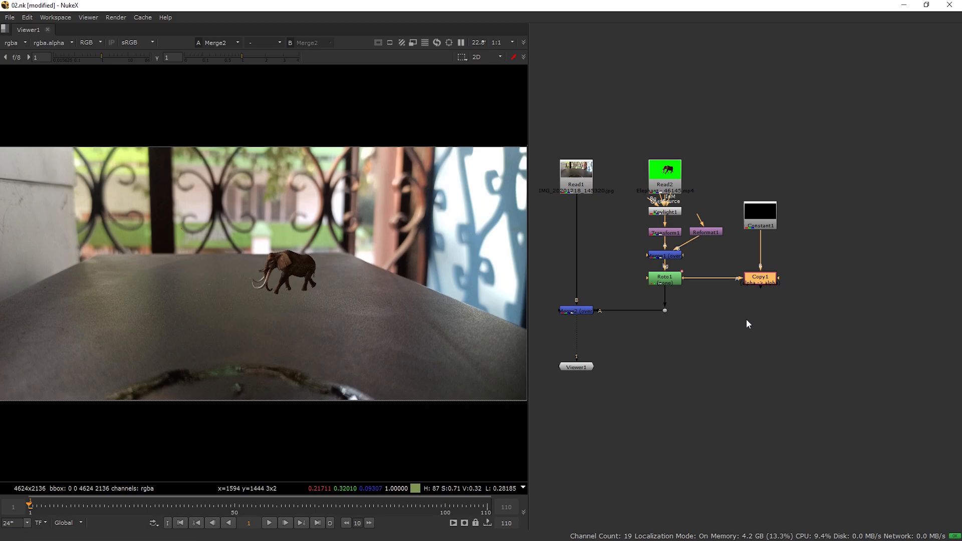
drag(731, 180, 809, 287)
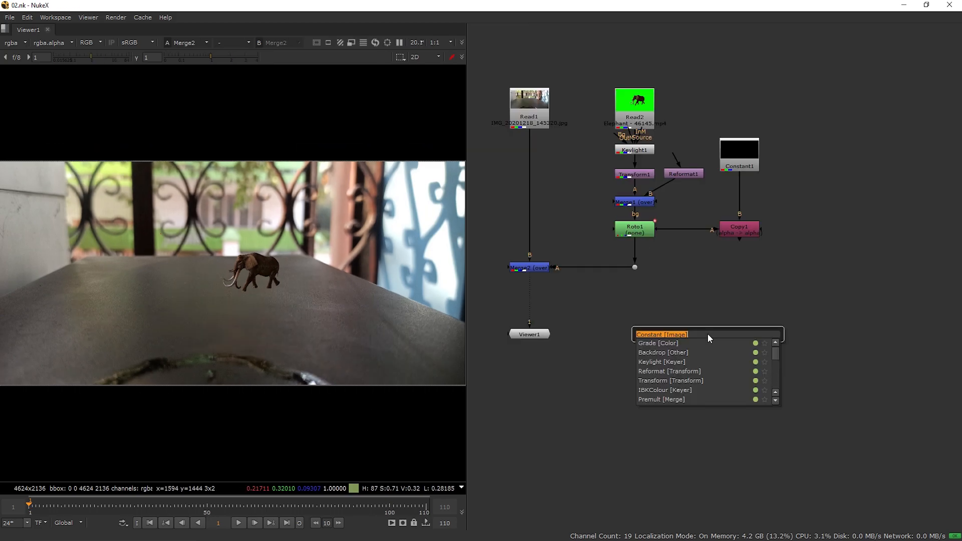
text(scanline)
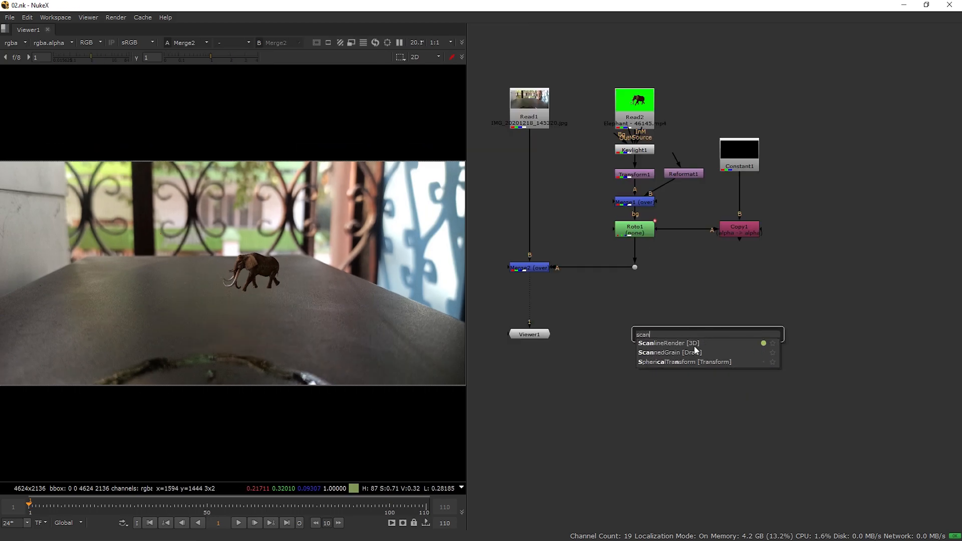
key(Return)
click(676, 267)
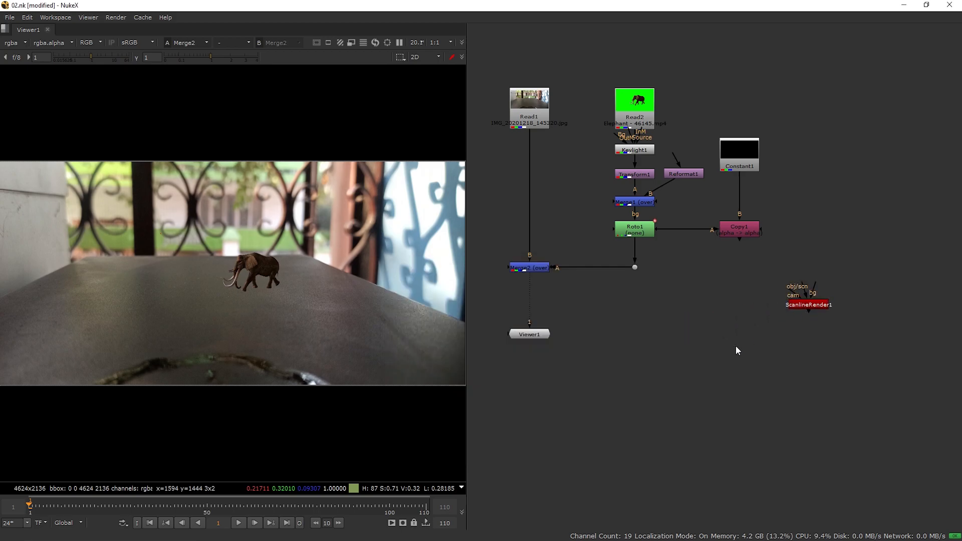
- Add a Scene node near ScanlineRender1 and dismiss its properties
key(Tab)
text(sce)
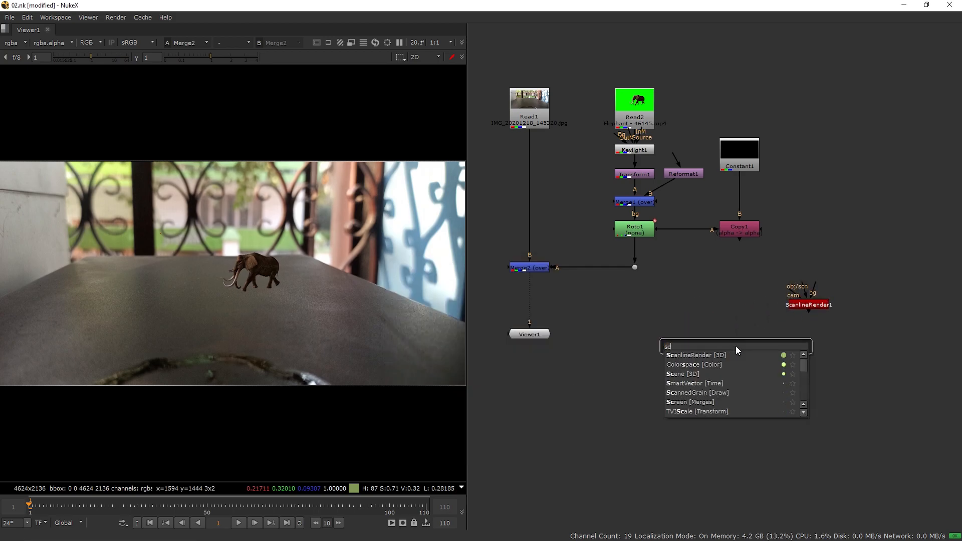
click(691, 374)
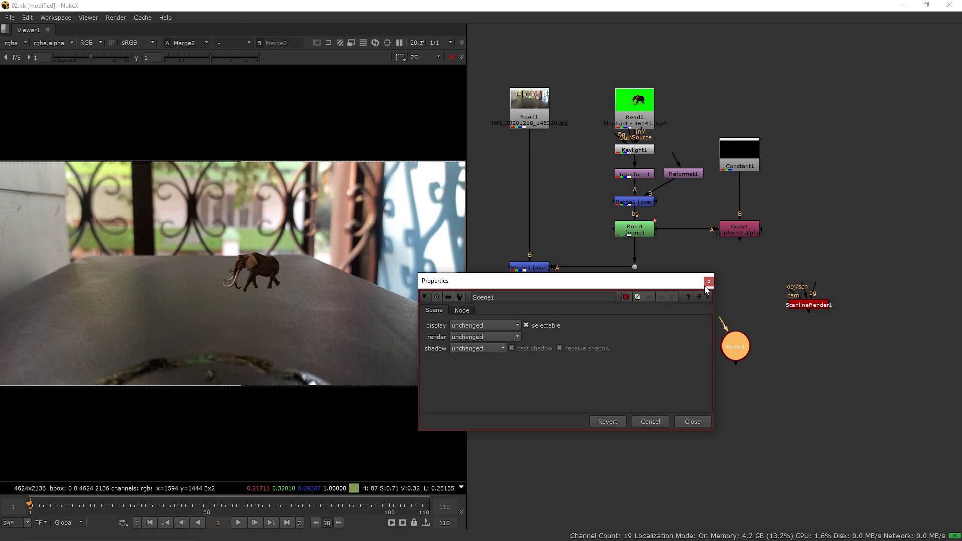
click(708, 282)
- Add a Camera node to the node graph and dismiss its properties
click(681, 379)
key(Tab)
text(cam)
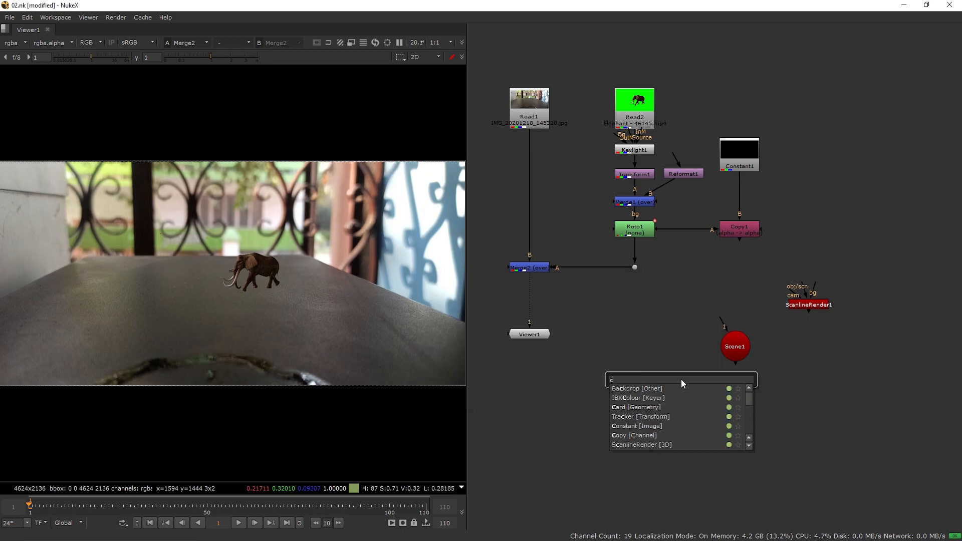
click(634, 399)
click(655, 289)
- Connect Scene1 to ScanlineRender1's obj/scn input and Camera1 to its cam input, with ScanlineRender1 placed below both nodes
mouse_move(679, 378)
mouse_down()
mouse_move(753, 400)
mouse_move(816, 336)
mouse_move(760, 401)
mouse_up()
mouse_move(801, 305)
mouse_down()
mouse_move(723, 436)
mouse_move(715, 366)
mouse_move(727, 355)
mouse_up()
drag(815, 359, 818, 358)
drag(741, 431, 798, 299)
middle_drag(755, 321, 729, 319)
drag(795, 357, 873, 297)
drag(758, 366, 774, 345)
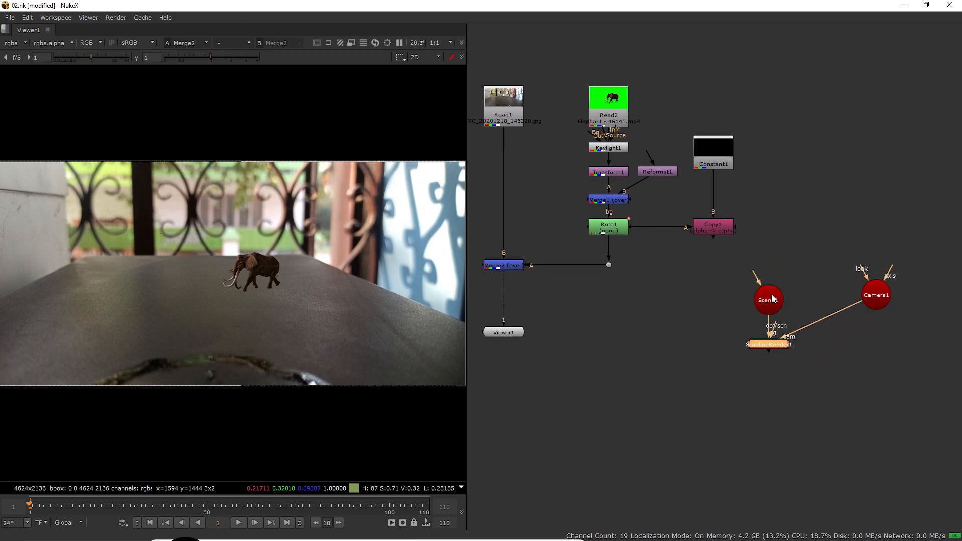
- Align Scene1 and ScanlineRender1 vertically, shift them down together with Camera1, and move Viewer1 lower
drag(770, 295, 771, 276)
drag(776, 350, 776, 333)
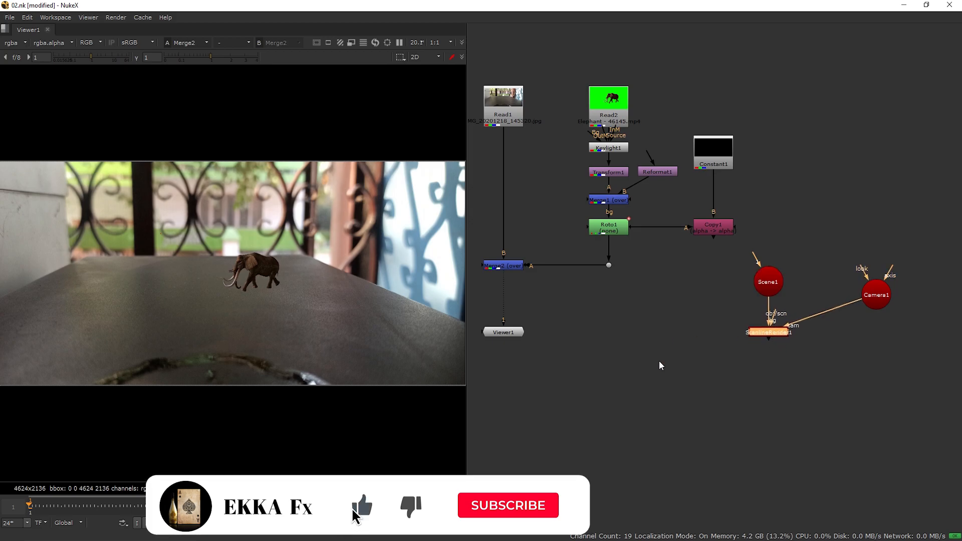
drag(718, 261, 928, 348)
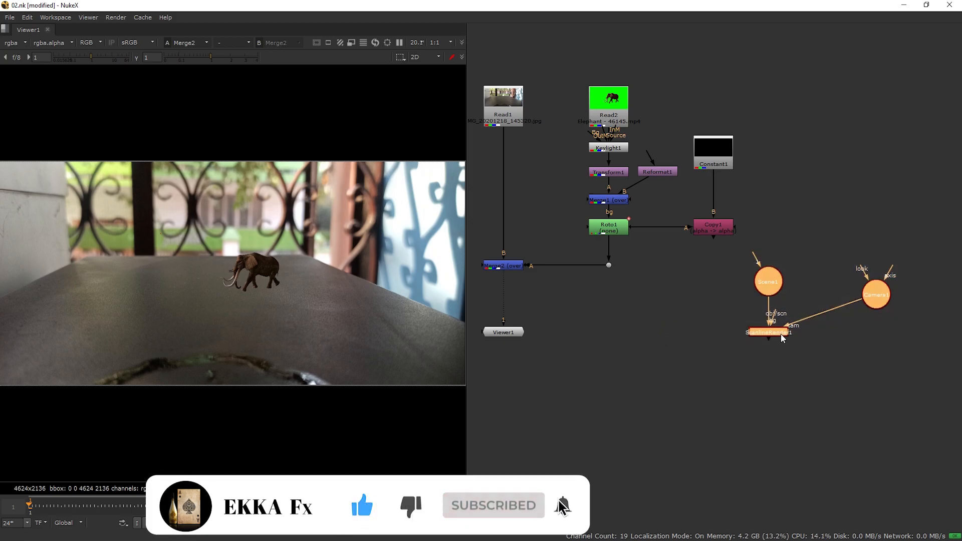
drag(782, 333, 770, 352)
middle_drag(764, 361, 780, 361)
drag(519, 331, 519, 389)
- Add a Card geometry node in the empty area between Merge2 and Scene1
click(690, 330)
key(Tab)
text(card)
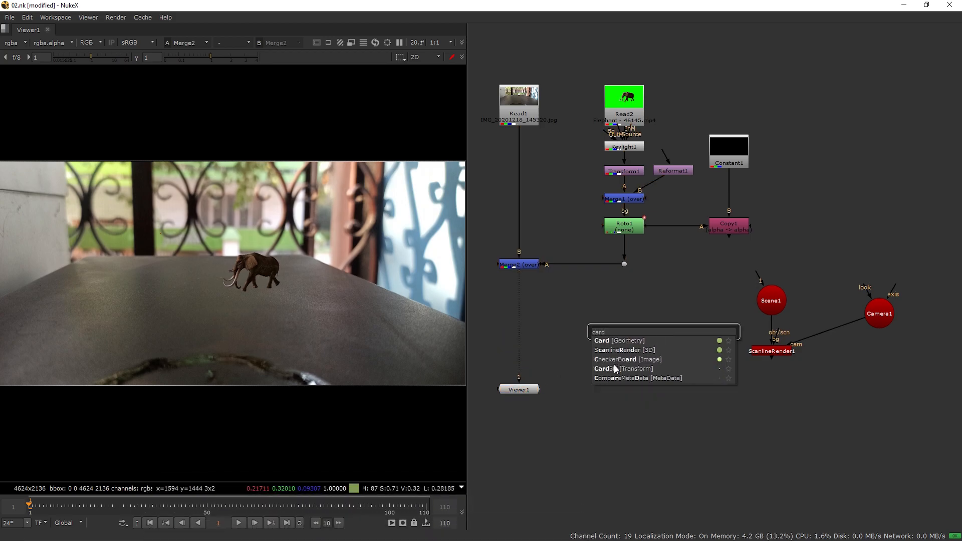
click(630, 341)
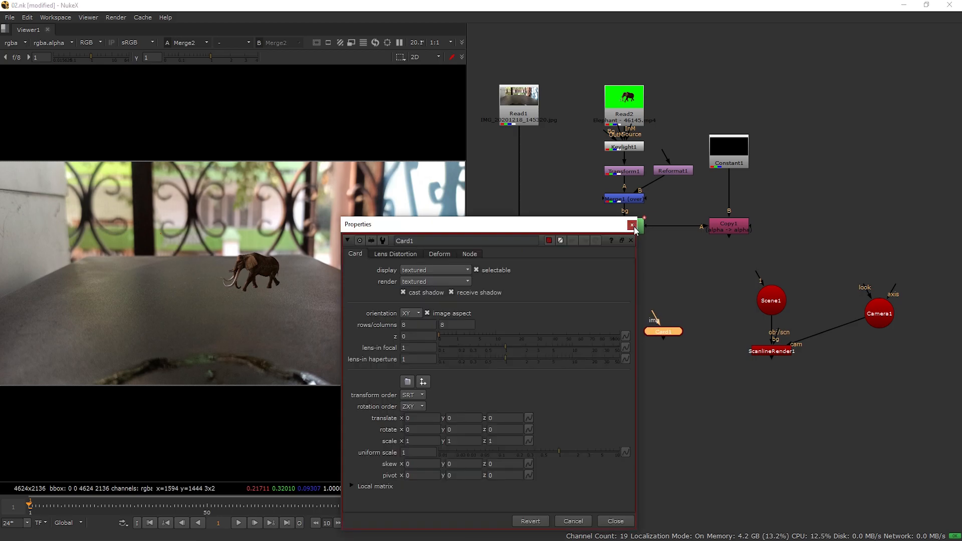
- Connect Card1's img input to Copy1 and its output to Scene1, aligning Scene1 and ScanlineRender1 beneath Card1
drag(785, 223, 732, 226)
drag(796, 243, 802, 305)
drag(792, 351, 810, 349)
drag(792, 306, 797, 305)
drag(807, 349, 811, 355)
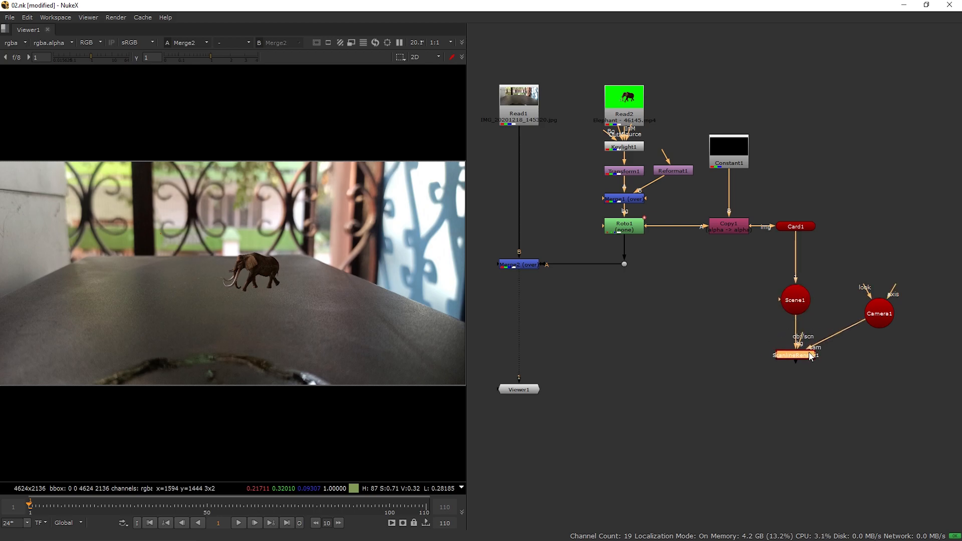
- Add a second Card geometry node and connect its img input to the Dot below Roto1
click(687, 324)
key(Tab)
text(cae)
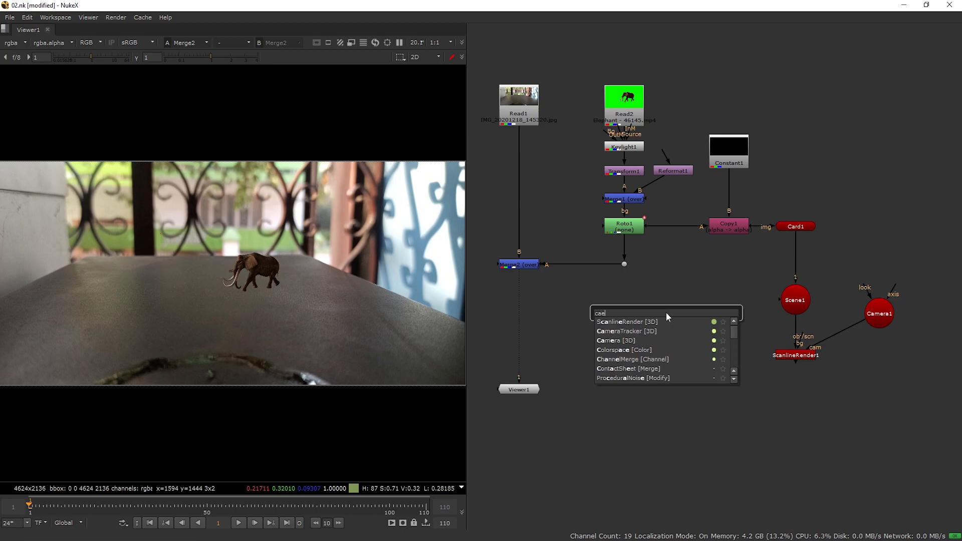
key(BackSpace)
text(rd)
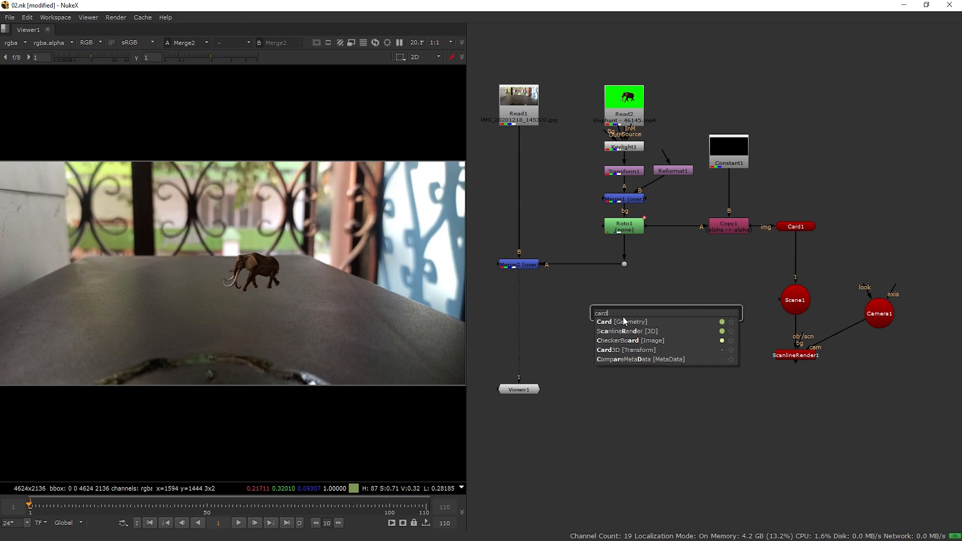
key(Return)
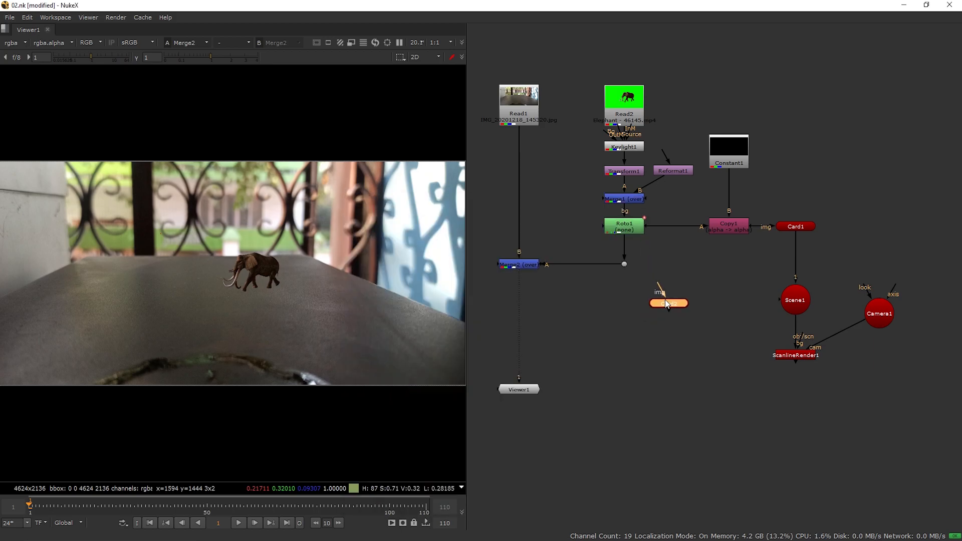
mouse_move(632, 241)
mouse_down()
mouse_move(618, 270)
mouse_move(534, 264)
mouse_move(534, 328)
mouse_move(810, 368)
mouse_up()
- Connect Merge2's A input to ScanlineRender1 and move Merge2 and Viewer1 further down
drag(551, 328, 796, 355)
click(521, 332)
drag(521, 331, 521, 360)
drag(521, 389, 522, 412)
- Connect Viewer1 to ScanlineRender1, place it beneath that node, and switch the viewer to the 3D view
drag(799, 396, 798, 356)
drag(532, 415, 807, 441)
click(434, 57)
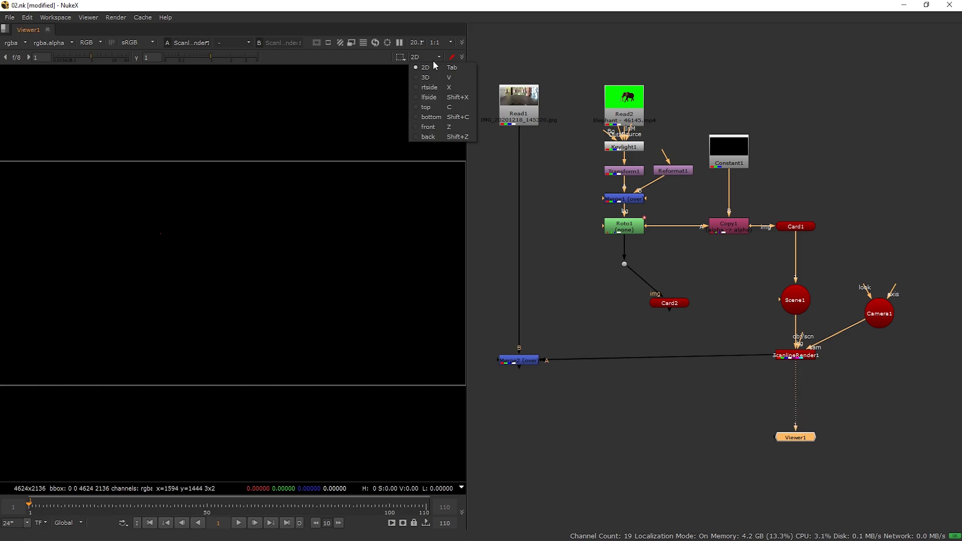
click(432, 80)
- Align Card2 with the Dot below Roto1 and connect it to Scene1's second input
drag(682, 302, 684, 264)
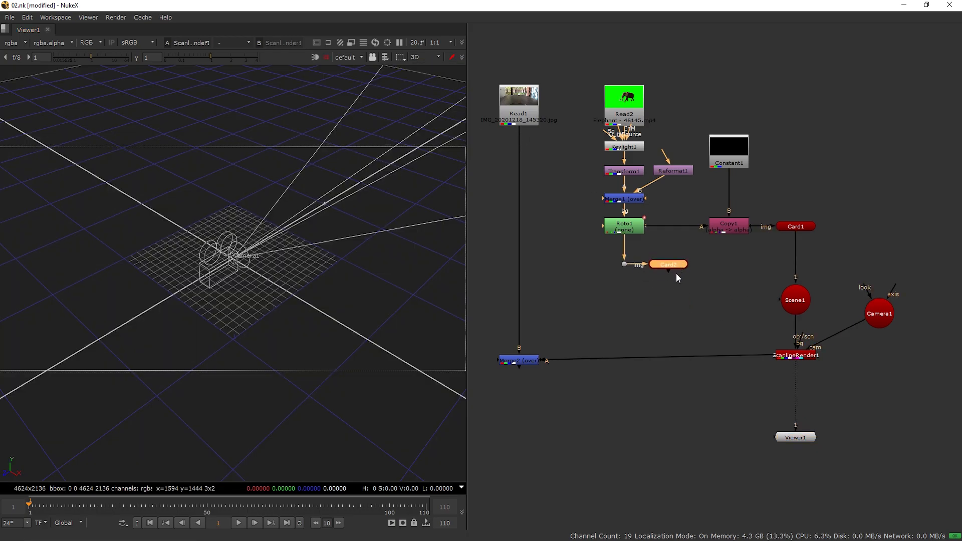
drag(786, 299, 785, 299)
scroll(270, 268, up, 6)
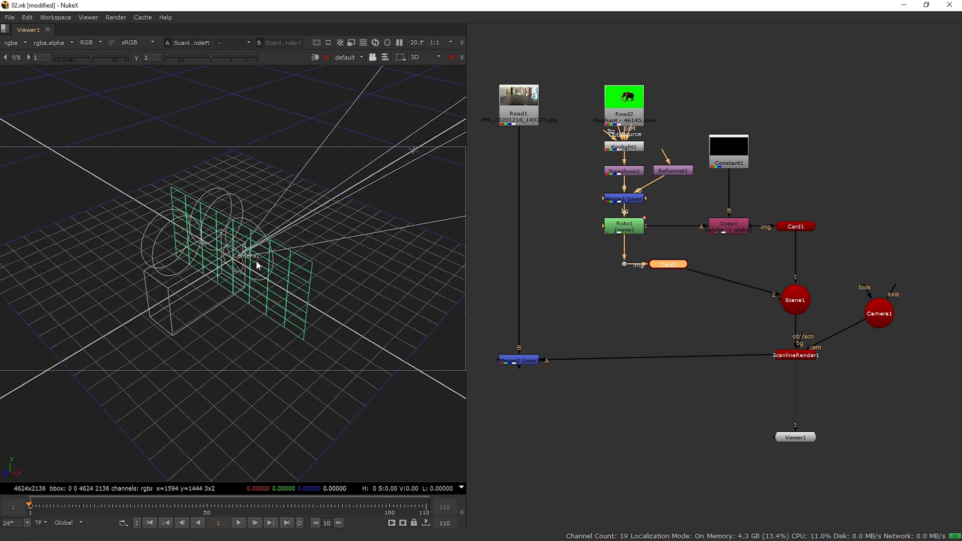
- Create a second Viewer node, connect it to Merge2, and place it directly below Merge2
click(801, 437)
ctrl+click(598, 433)
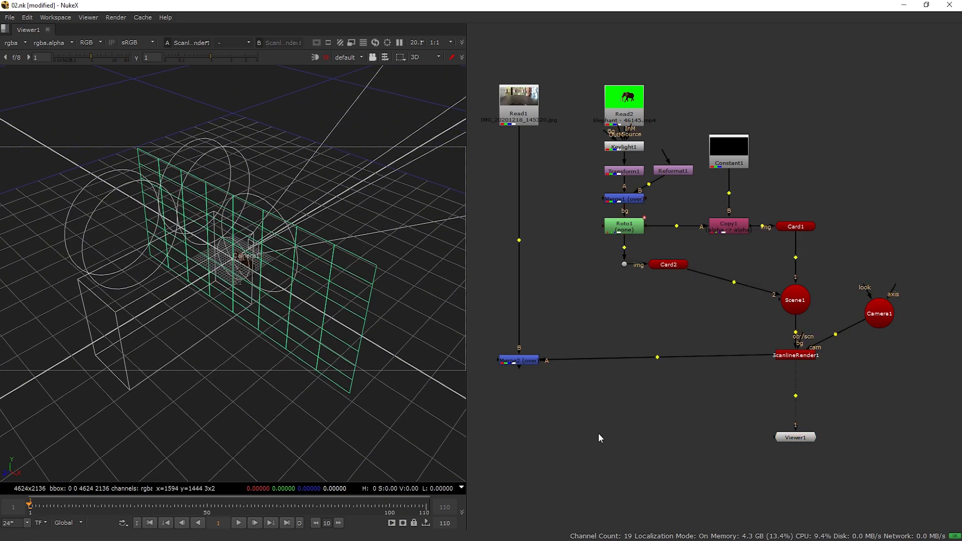
key(ctrl+i)
drag(583, 411, 524, 362)
drag(550, 436, 519, 434)
double_click(518, 433)
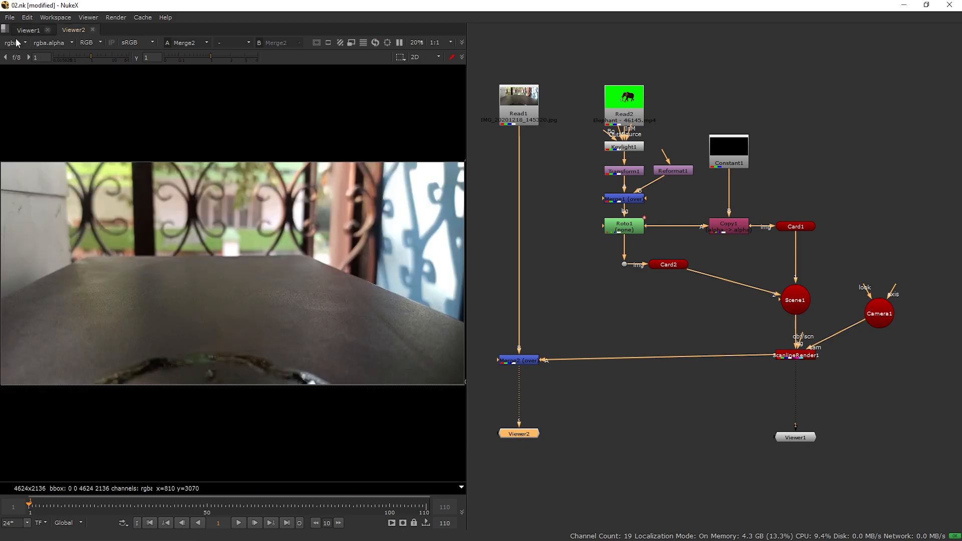
- Split the viewer pane into two stacked panes, with Viewer2 in the upper one and Viewer1 in the lower one
click(5, 29)
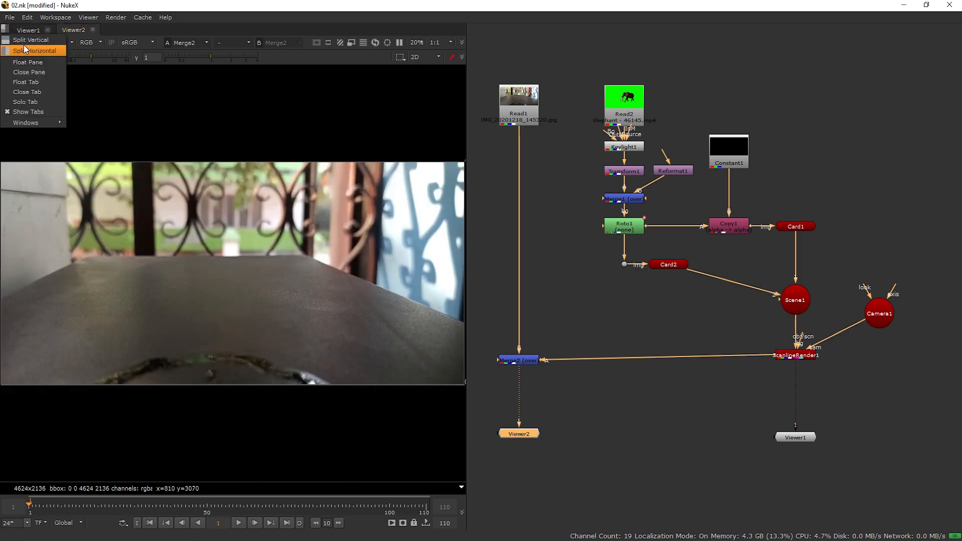
click(24, 41)
click(22, 30)
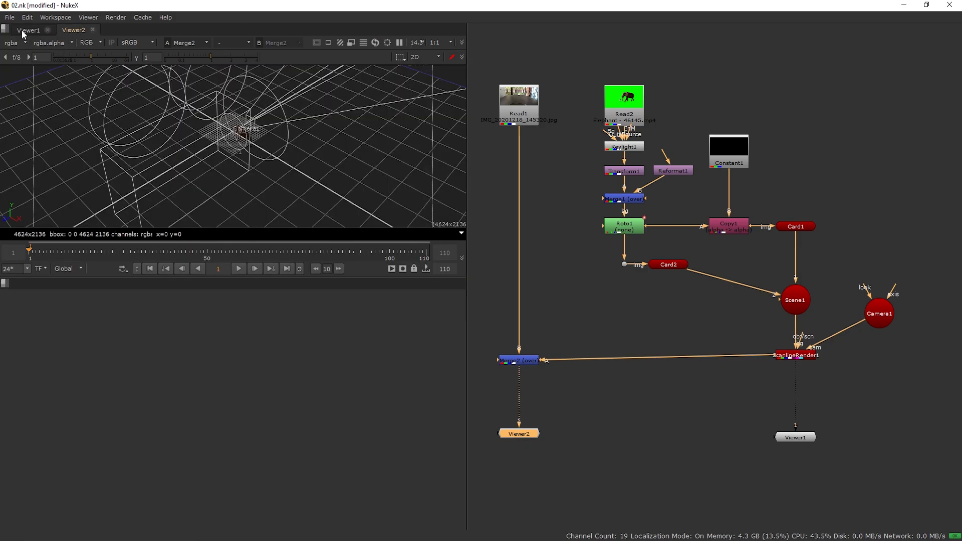
click(68, 30)
drag(72, 32, 47, 273)
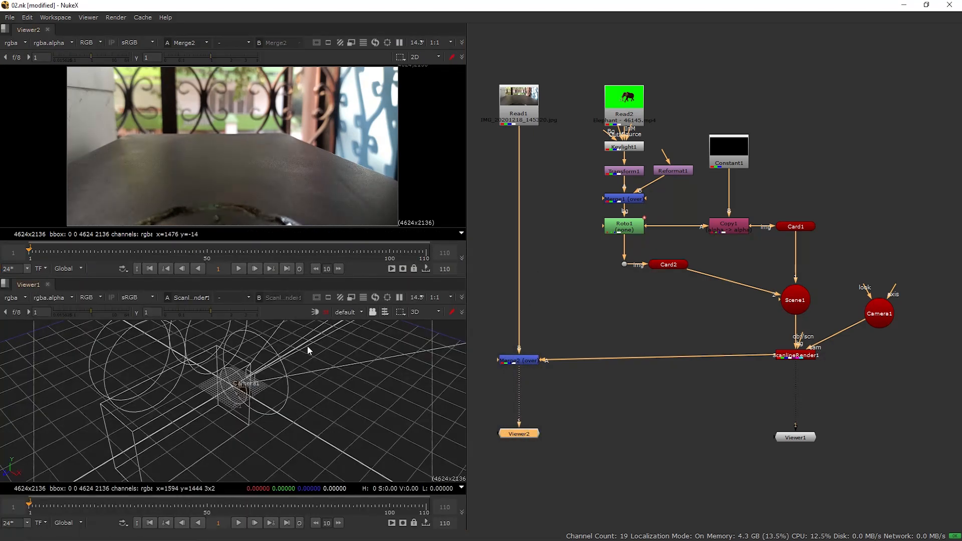
- Align Scene1 with Card2, and raise Merge2 and ScanlineRender1 together to line up with Camera1
drag(795, 300, 795, 263)
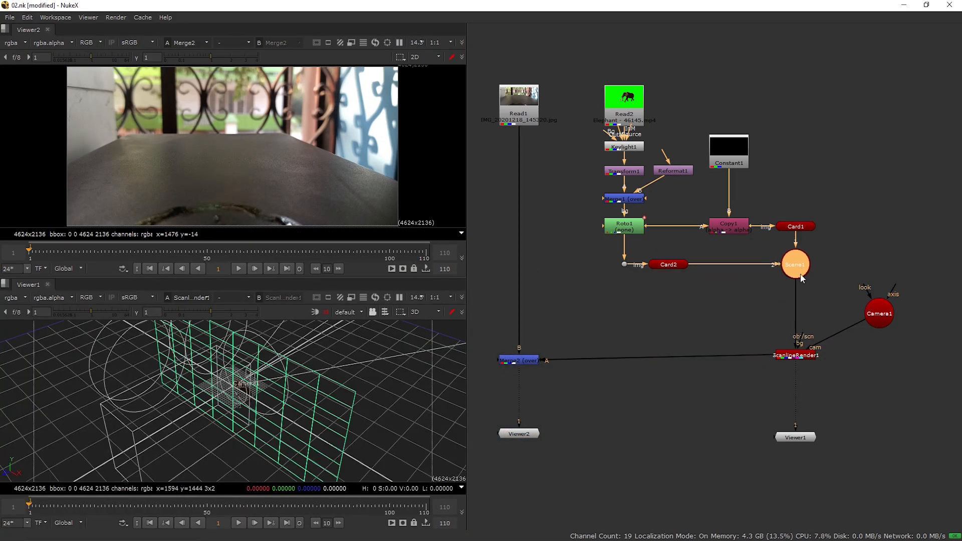
drag(489, 330, 906, 418)
drag(801, 359, 802, 317)
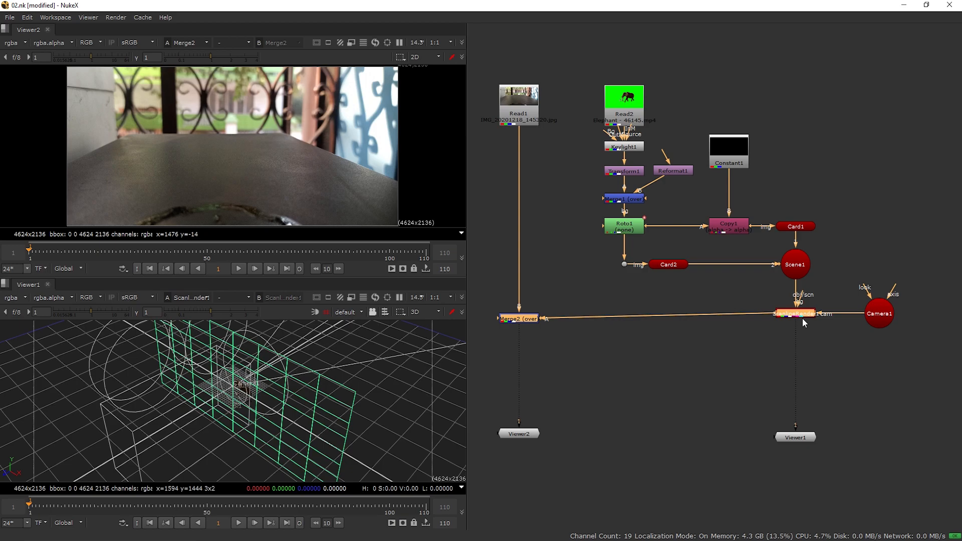
click(886, 317)
click(837, 406)
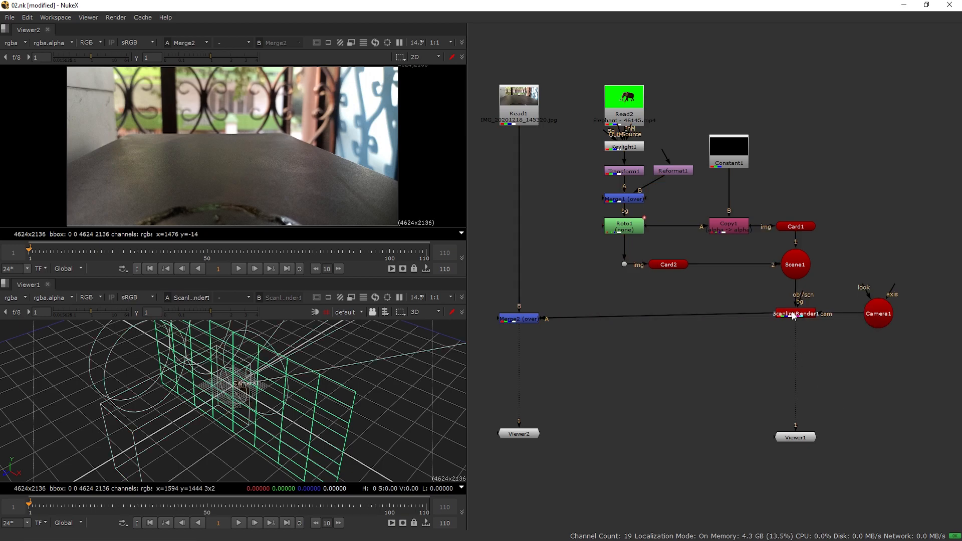
- Open Card2's properties and move the card away from the camera to a z translate of about -0.58
click(666, 266)
middle_drag(370, 413, 332, 425)
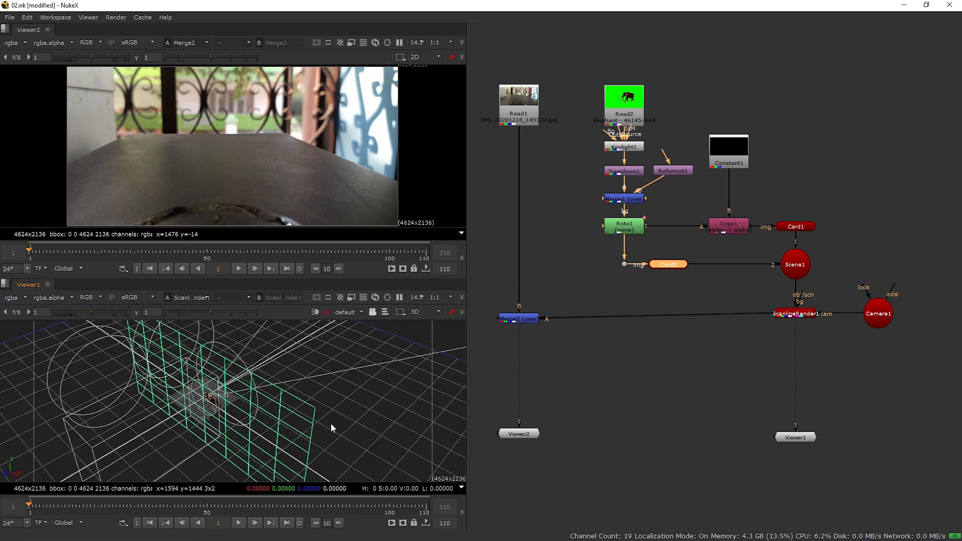
double_click(671, 265)
drag(193, 402, 344, 326)
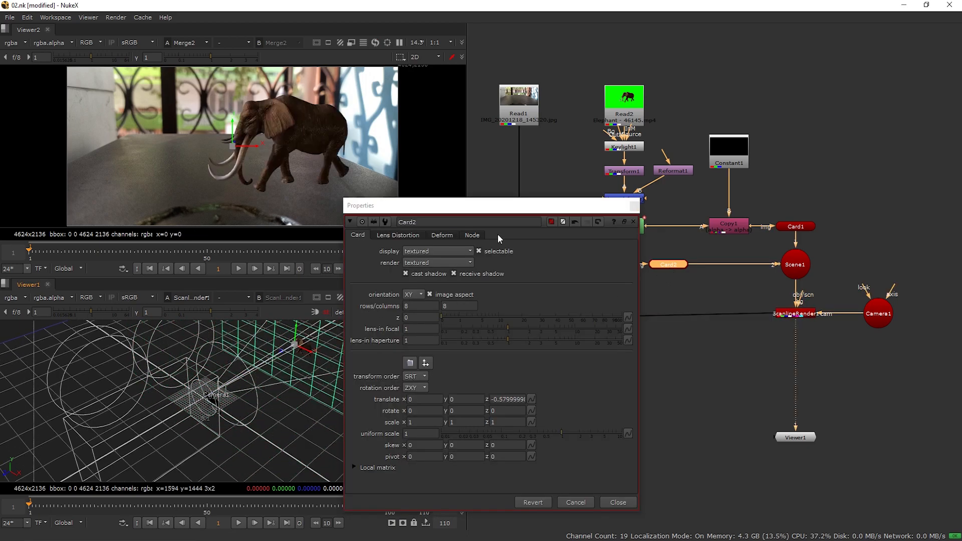
drag(513, 206, 655, 377)
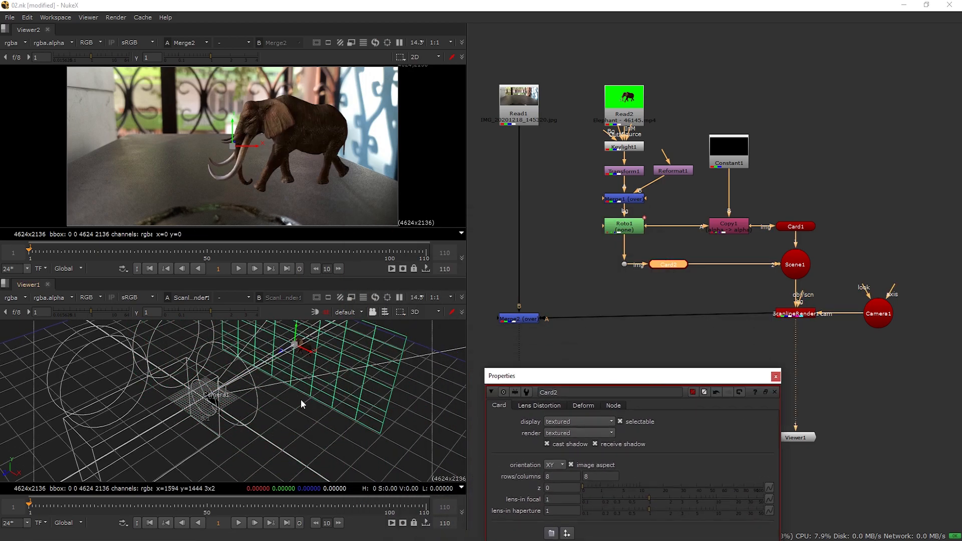
- Enlarge the 3D viewer pane and push Card2 farther from the camera so the elephant appears small on the table
drag(300, 278, 302, 234)
ctrl+drag(304, 416, 245, 426)
drag(357, 336, 421, 319)
ctrl+drag(264, 386, 258, 343)
drag(306, 331, 340, 317)
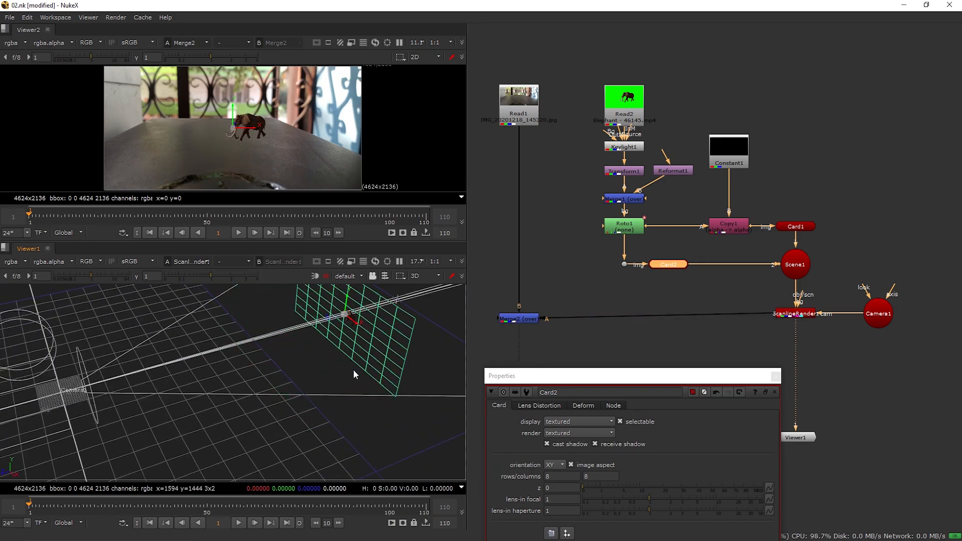
- Open Card1's properties, move the card back towards Card2, and rotate it to lie flat as a ground shadow
double_click(785, 226)
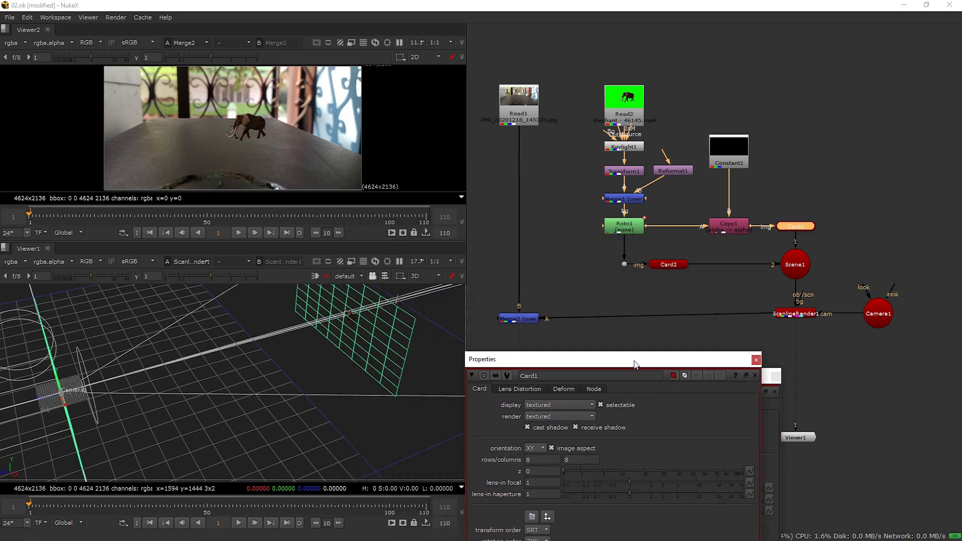
drag(83, 399, 385, 327)
scroll(357, 336, up, 4)
middle_drag(301, 363, 160, 399)
scroll(257, 363, up, 3)
ctrl+drag(257, 363, 237, 388)
alt+right_drag(301, 400, 288, 389)
scroll(283, 385, up, 5)
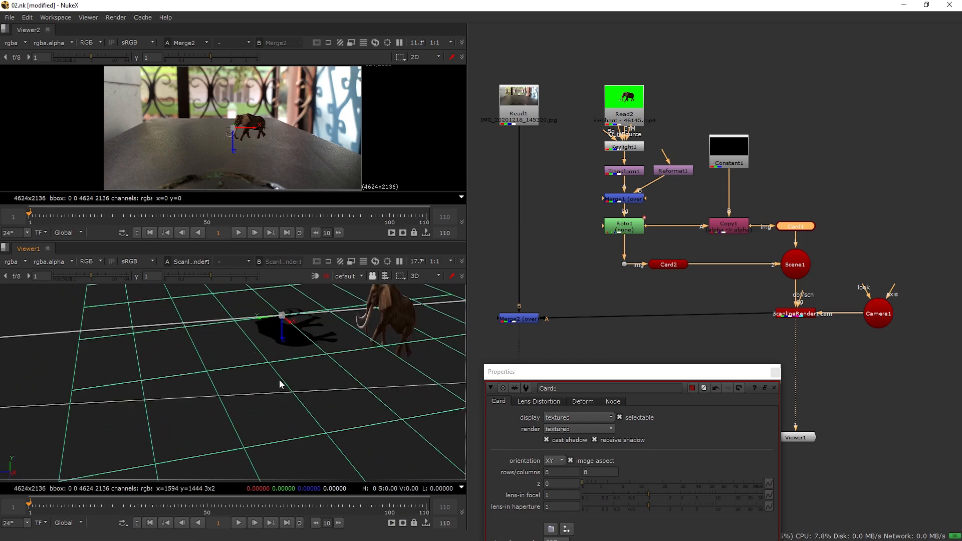
- Reposition the flat Card1 in the 3D view so the black shadow sits beneath the elephant's feet
click(384, 276)
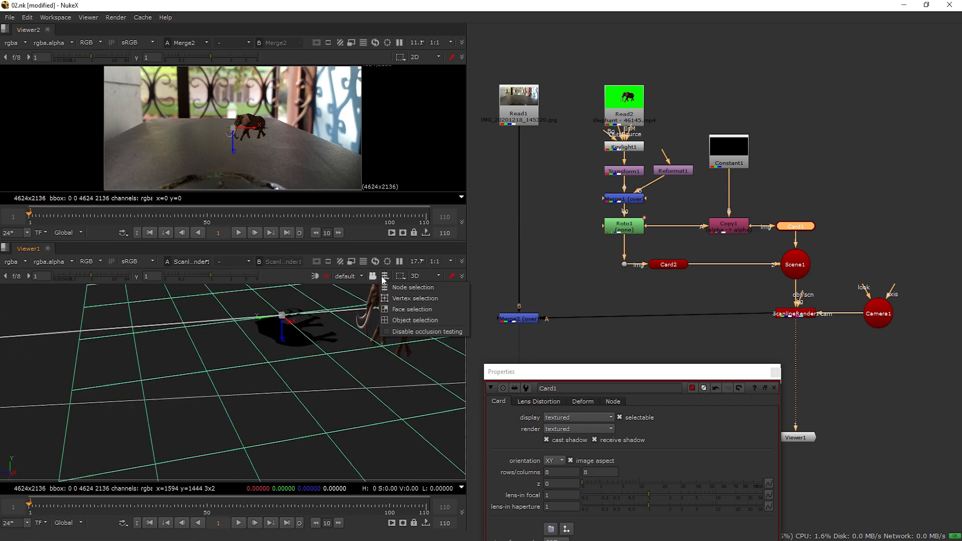
click(328, 280)
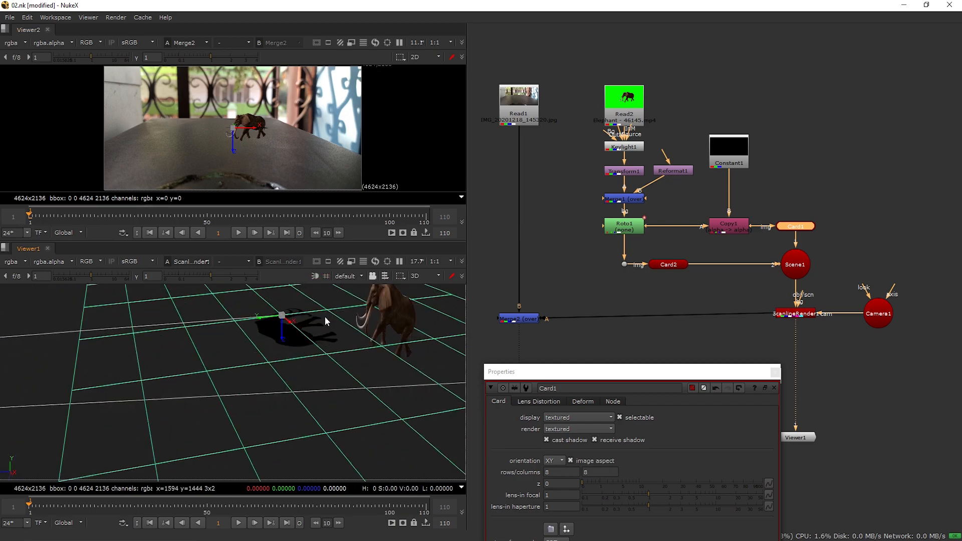
ctrl+drag(257, 311, 280, 317)
ctrl+drag(384, 370, 243, 396)
ctrl+drag(311, 404, 222, 361)
scroll(340, 384, down, 5)
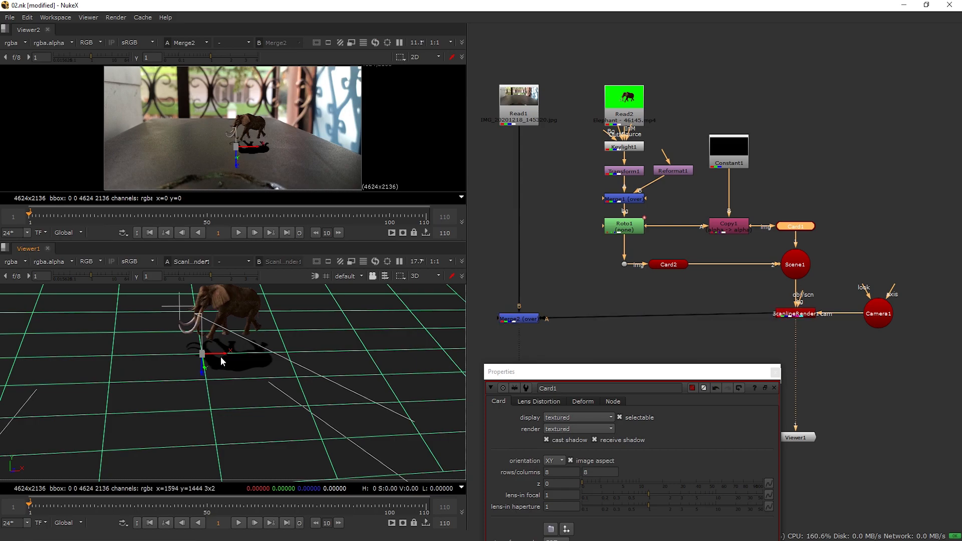
- Nudge Card1 in the 3D view until the shadow meets the elephant's feet, checking from several angles, and close its properties
scroll(188, 347, up, 3)
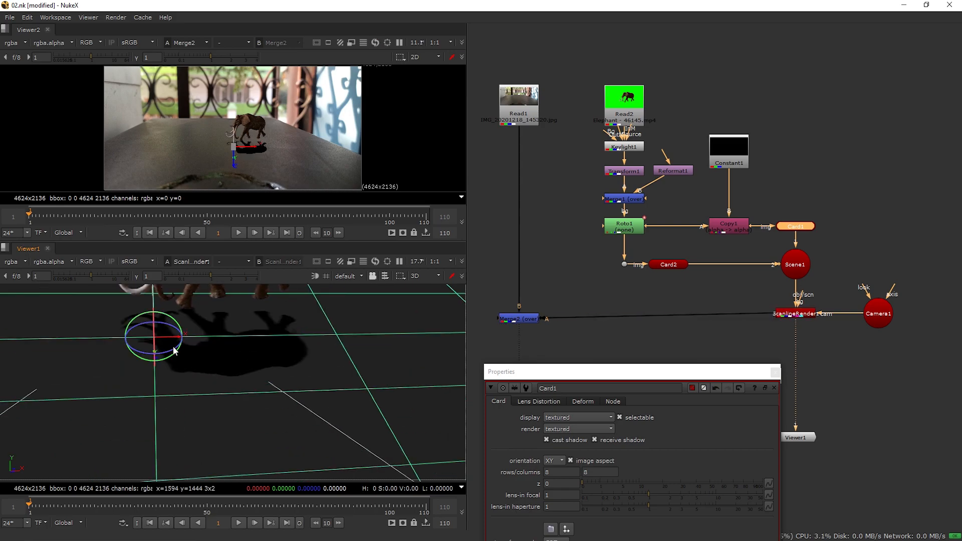
ctrl+drag(167, 348, 233, 421)
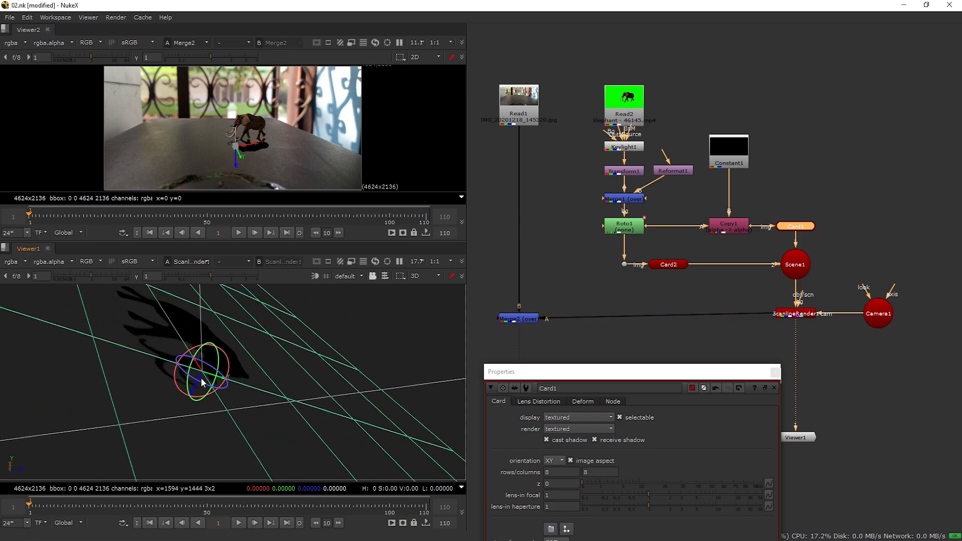
mouse_move(345, 385)
ctrl+mouse_down()
mouse_move(214, 385)
mouse_move(192, 339)
mouse_move(175, 380)
mouse_move(353, 386)
ctrl+mouse_up()
ctrl+drag(280, 340, 274, 390)
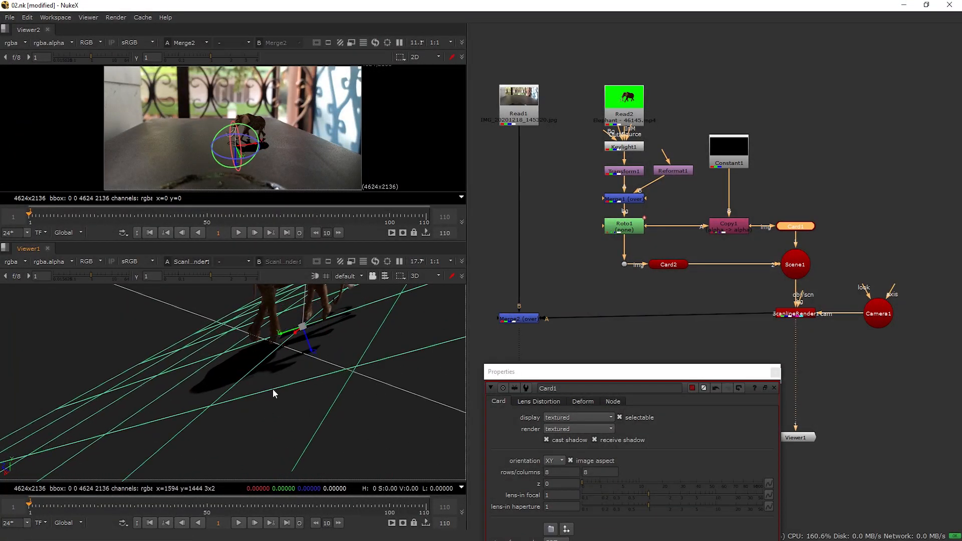
drag(279, 339, 284, 337)
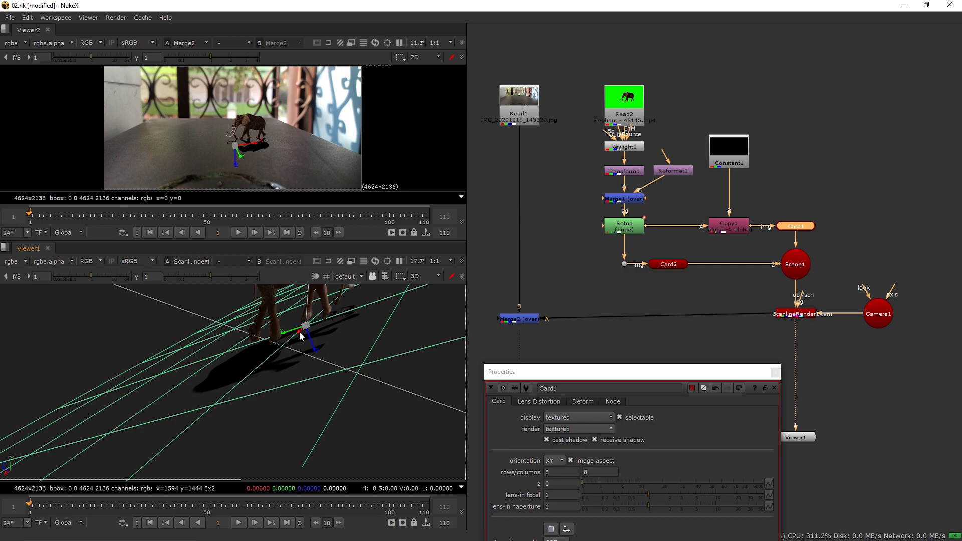
ctrl+drag(315, 353, 277, 331)
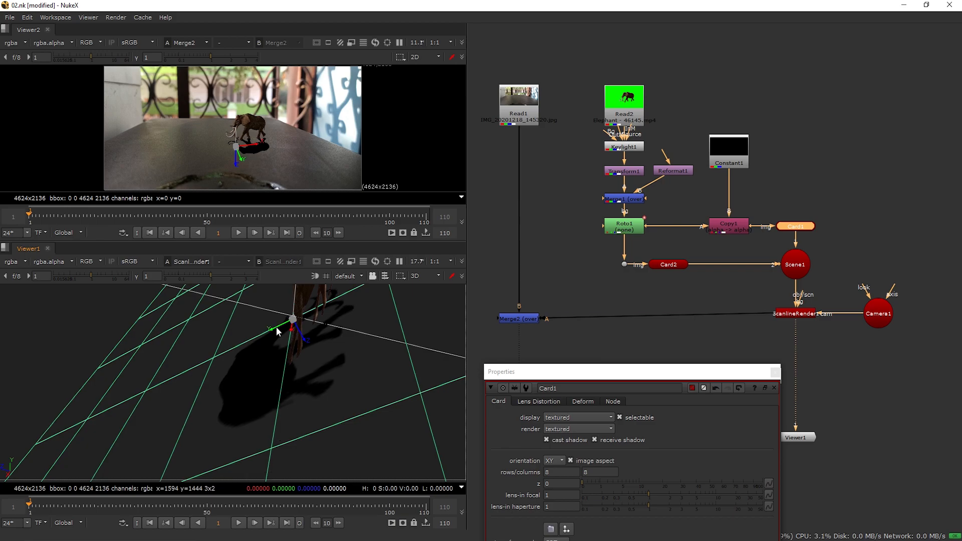
click(774, 373)
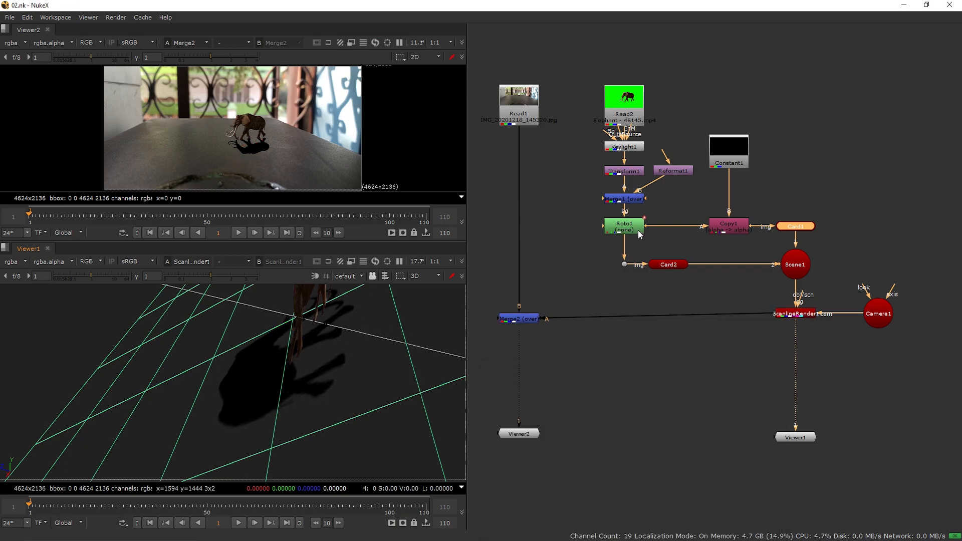
- Insert a Blur node between Roto1 and Copy1 on the shadow branch
click(672, 211)
key(Tab)
text(blu)
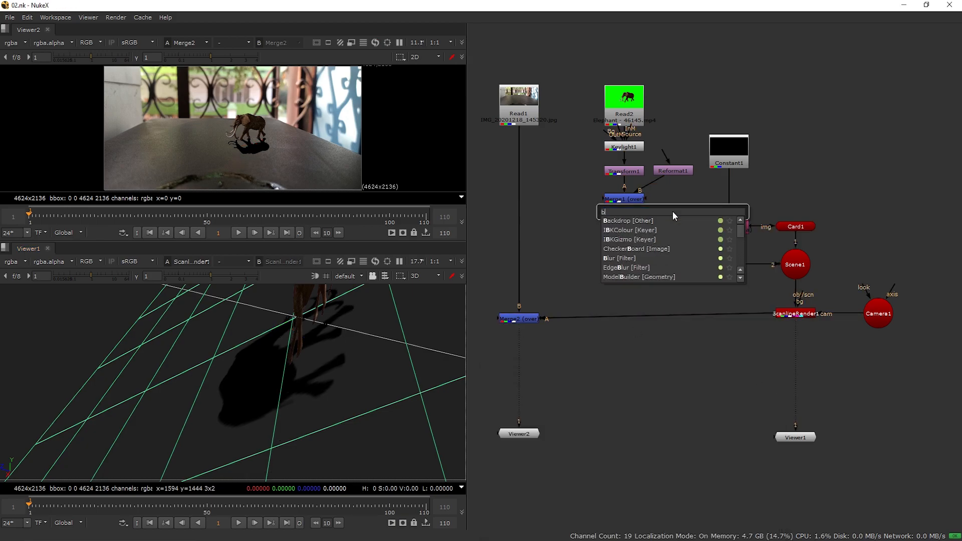
key(Down)
key(Return)
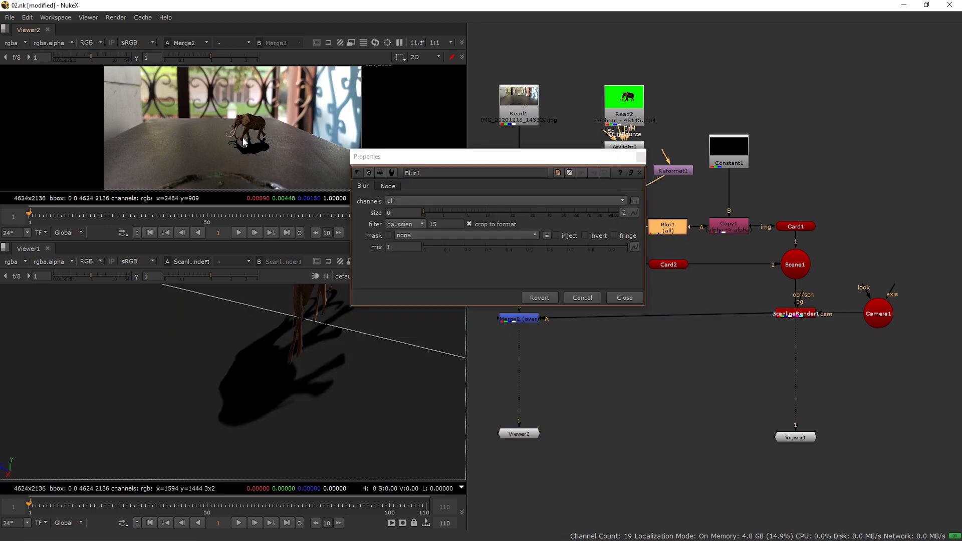
- Increase Blur1's size to soften the shadow's edges and close its properties
scroll(258, 144, up, 3)
drag(468, 162, 638, 159)
drag(596, 211, 659, 208)
mouse_move(746, 244)
mouse_down()
mouse_move(704, 243)
mouse_move(751, 244)
mouse_up()
click(810, 155)
- Lower Copy1's mix to 0.8 to lighten the shadow and close its properties
double_click(735, 227)
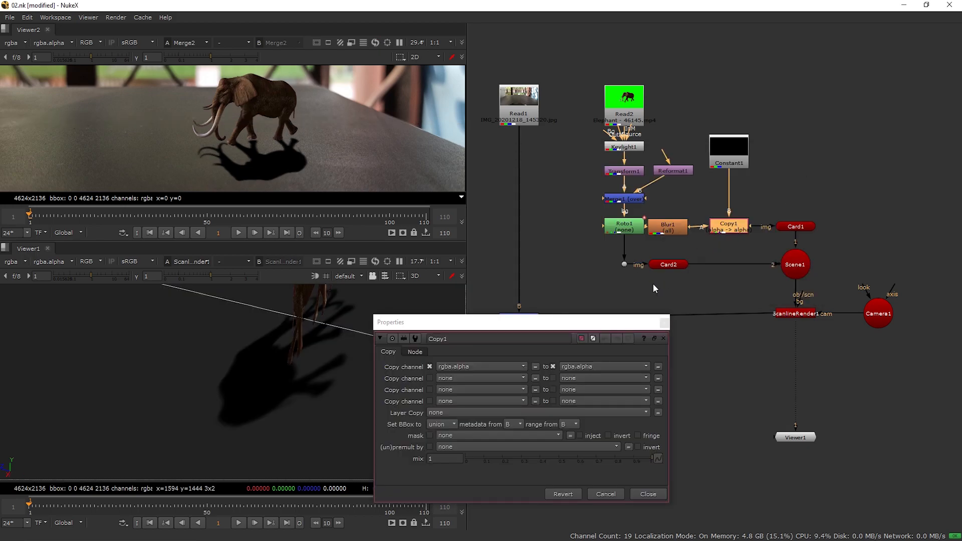
drag(626, 323, 777, 190)
click(765, 325)
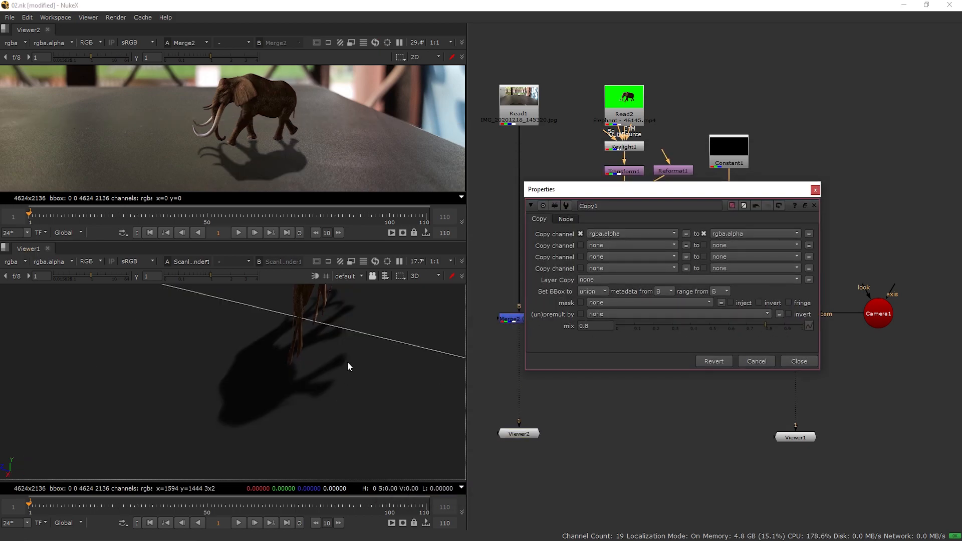
click(798, 361)
- Shift Card1 slightly to align the softened shadow with the elephant's feet, and save the script
double_click(786, 227)
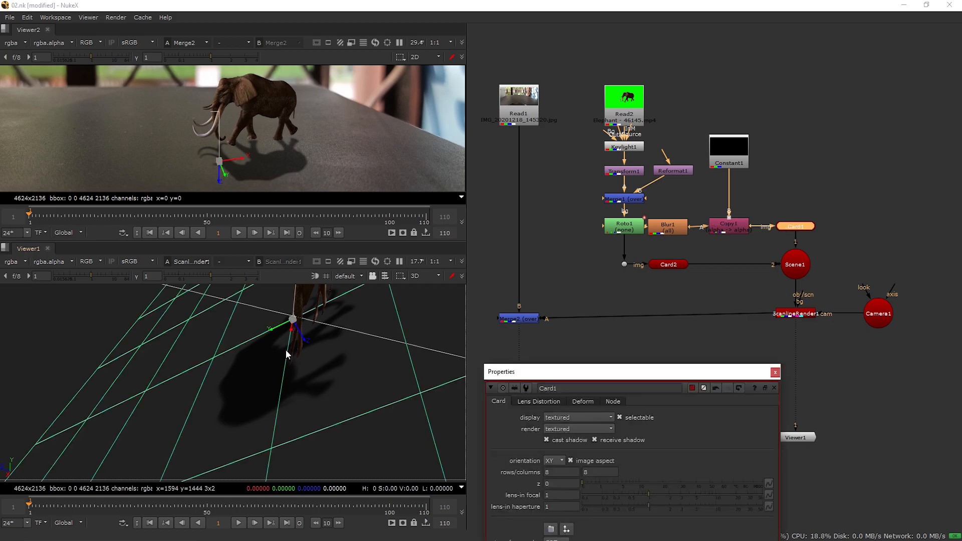
drag(306, 344, 281, 332)
key(ctrl+s)
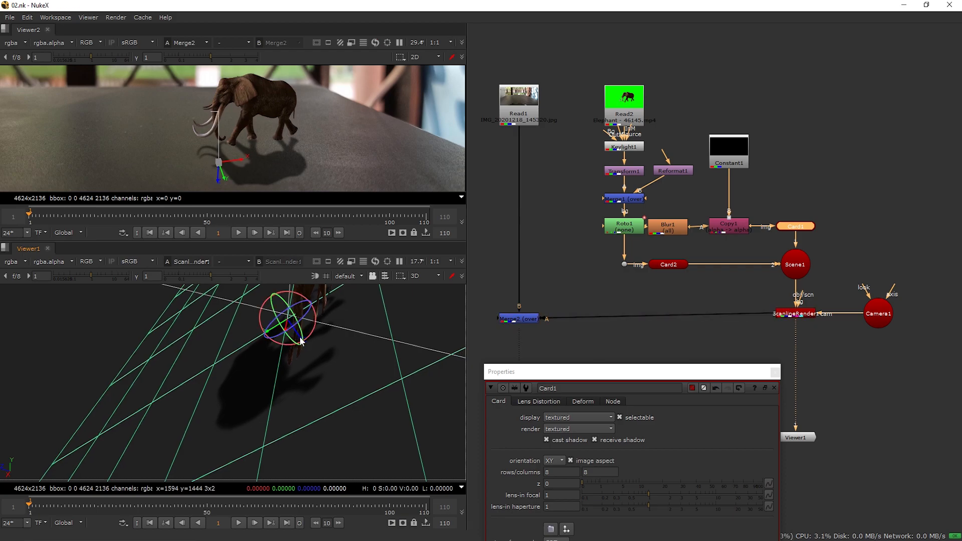
click(775, 373)
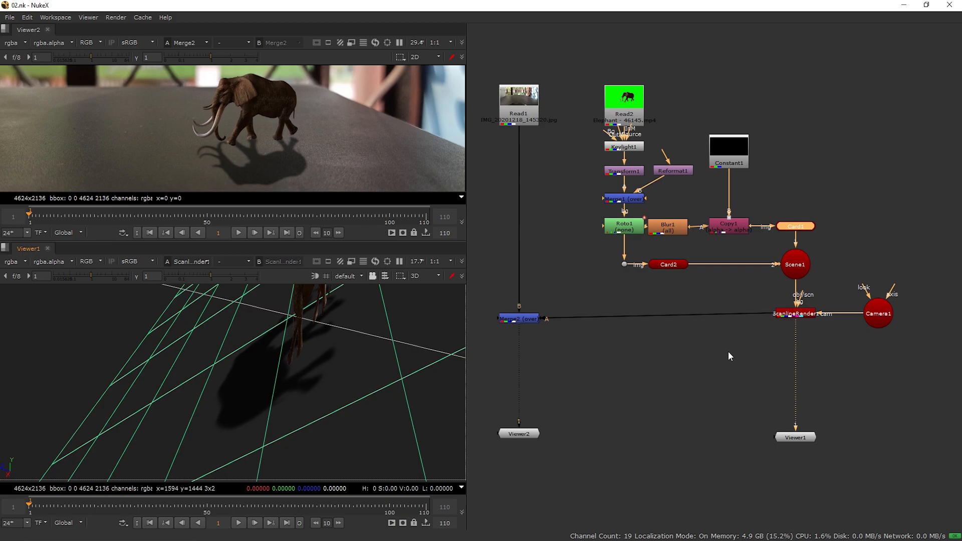
- Add a Transform node and insert it between ScanlineRender1 and the A input of Merge2
click(683, 357)
key(Tab)
text(trans)
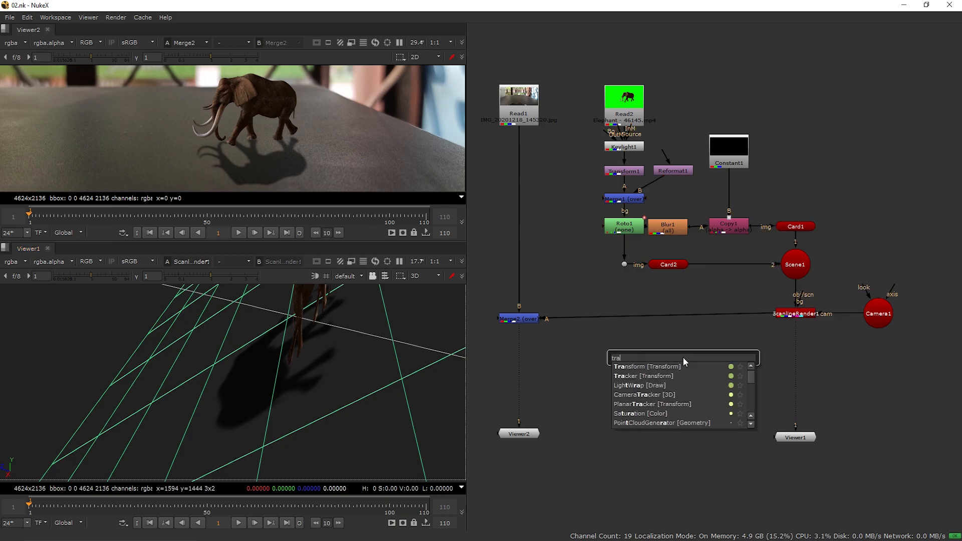
key(Return)
click(651, 281)
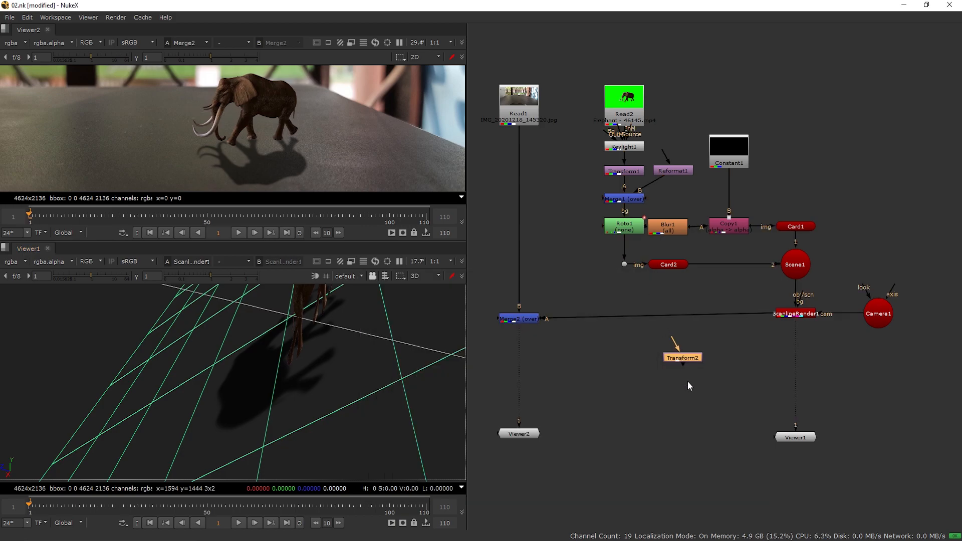
drag(687, 362, 704, 318)
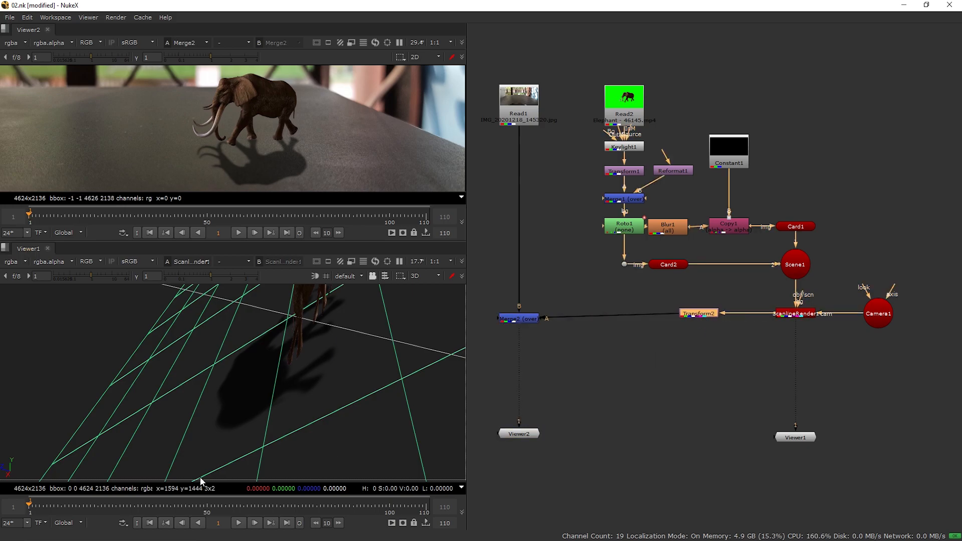
- Set a translate key on Transform2 at frame 1 and go to the last frame
double_click(701, 315)
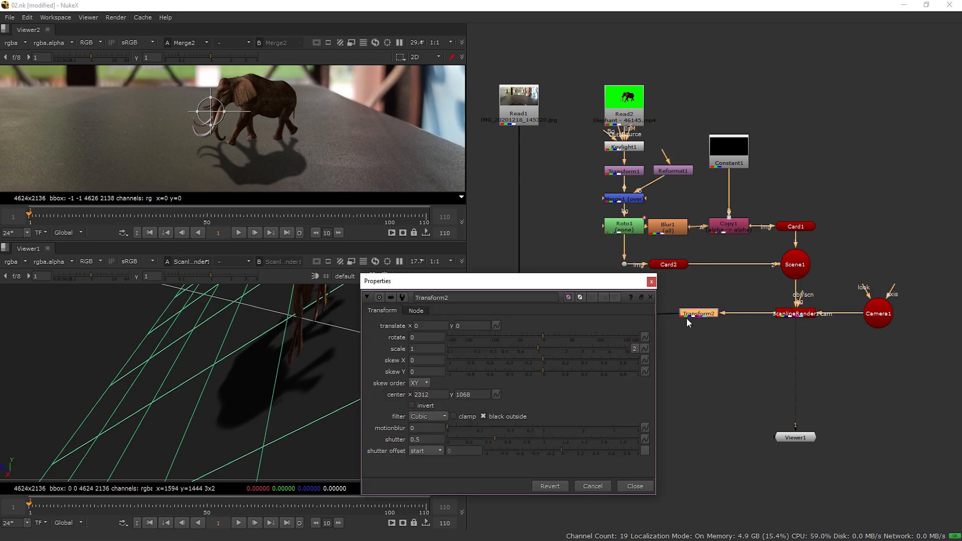
click(496, 326)
click(509, 331)
key(End)
drag(453, 285, 538, 270)
- At frame 110, set Transform2's translate to x -528 and y -28 and close its properties
text(-)
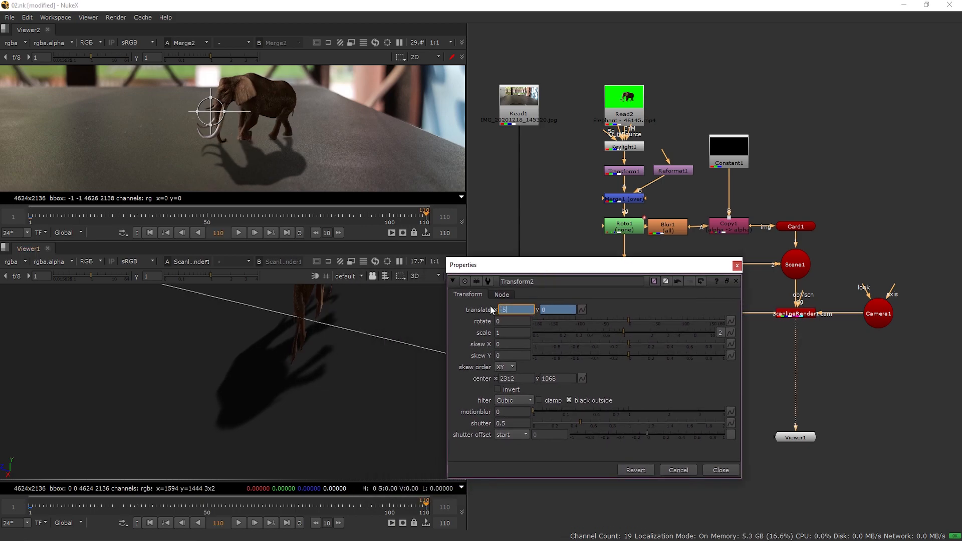
text(528)
key(Tab)
text(-28)
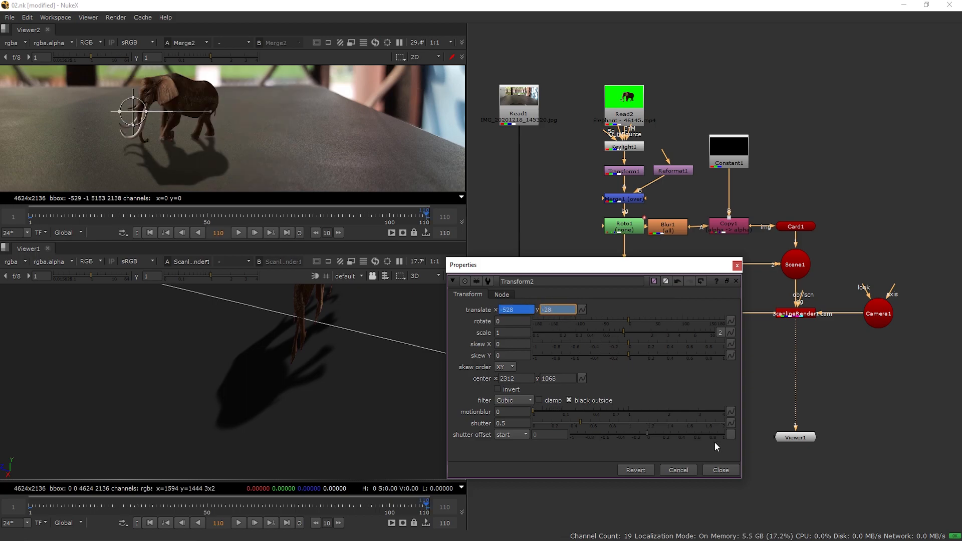
click(723, 470)
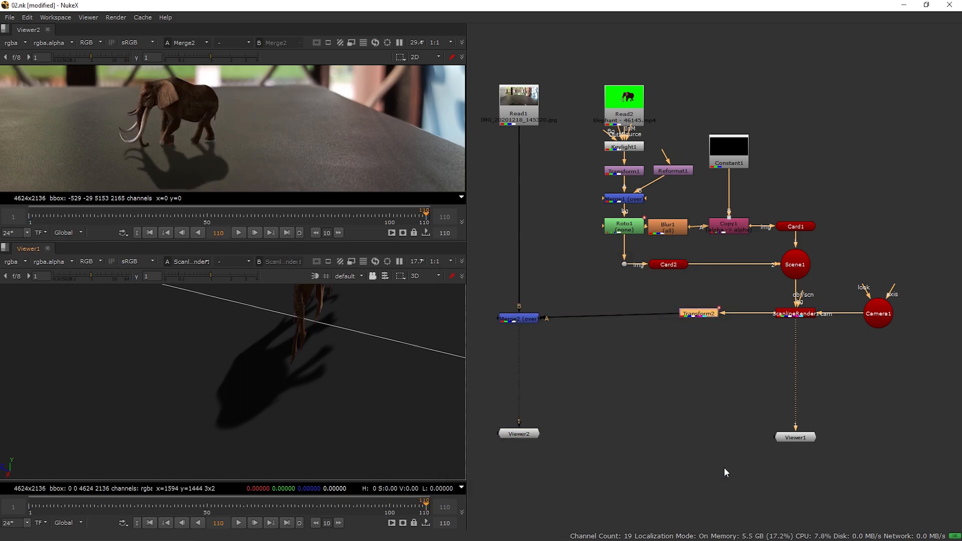
- Change Transform2's translate x at frame 110 to -458 and close its properties
double_click(697, 315)
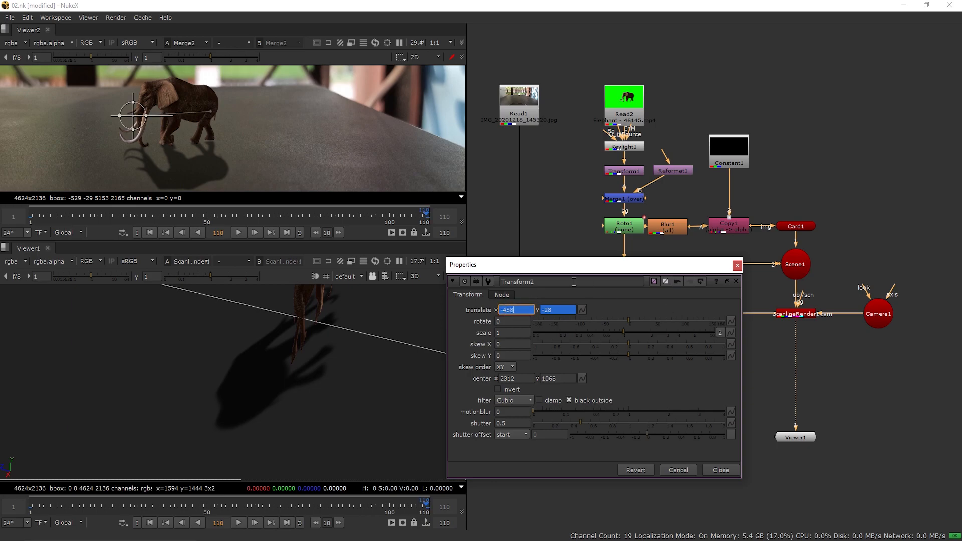
text(-458)
key(Return)
click(719, 469)
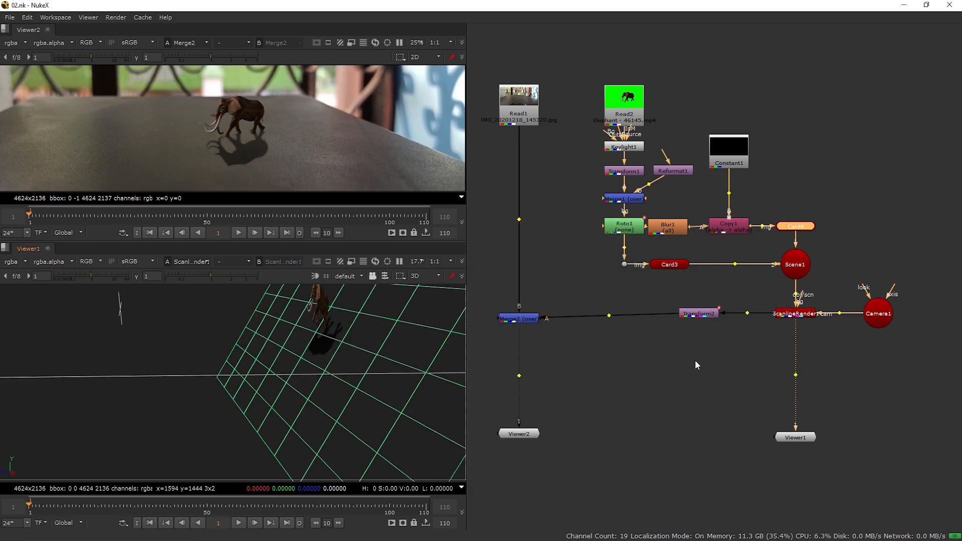
- Shift the Read1, Merge2 and Viewer2 column away from the elephant branch and place the landscape image Read3 beside it
scroll(695, 359, down, 5)
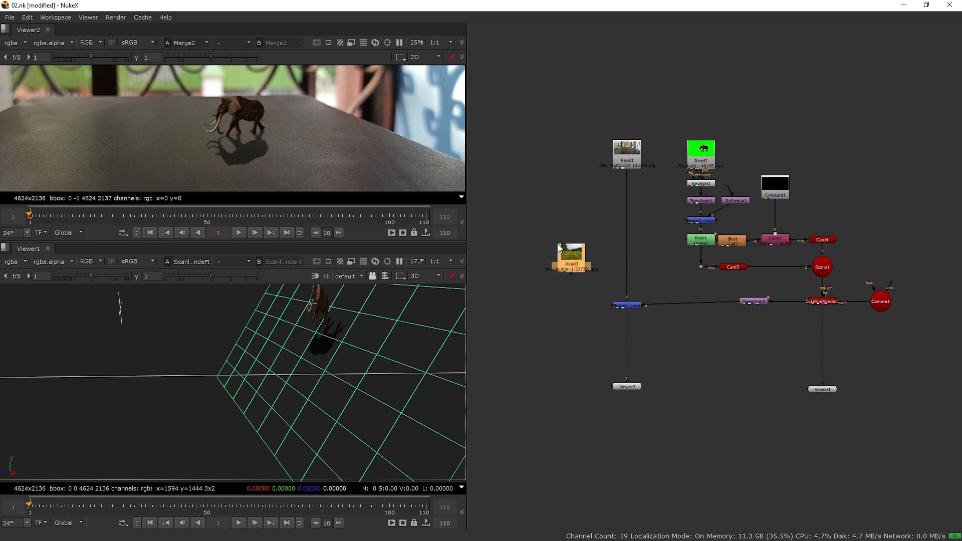
drag(572, 259, 563, 206)
drag(578, 118, 656, 405)
drag(632, 306, 560, 308)
click(599, 247)
middle_drag(597, 223, 620, 229)
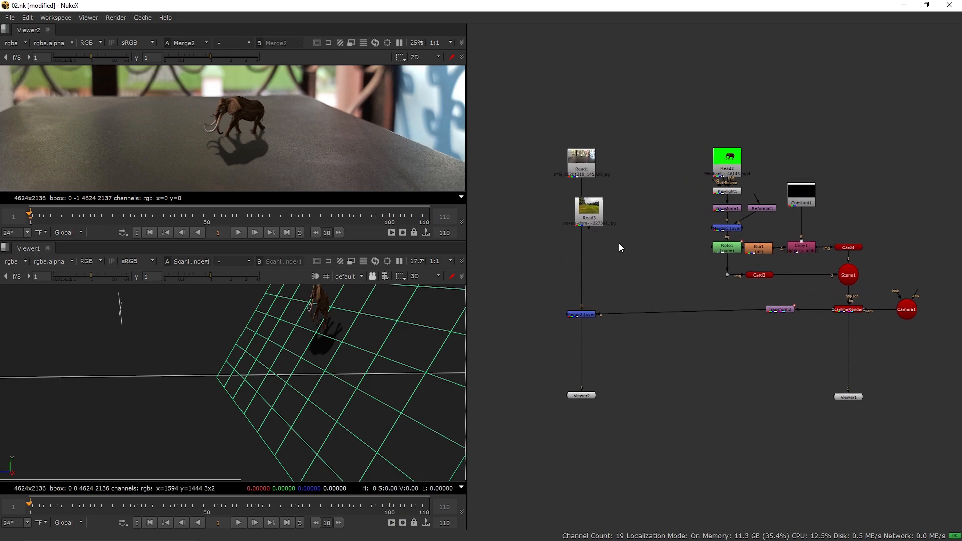
scroll(616, 247, up, 2)
drag(596, 204, 627, 200)
- Delete Viewer2 and rearrange the panes so Viewer1 fills the full height of the viewing area
click(592, 426)
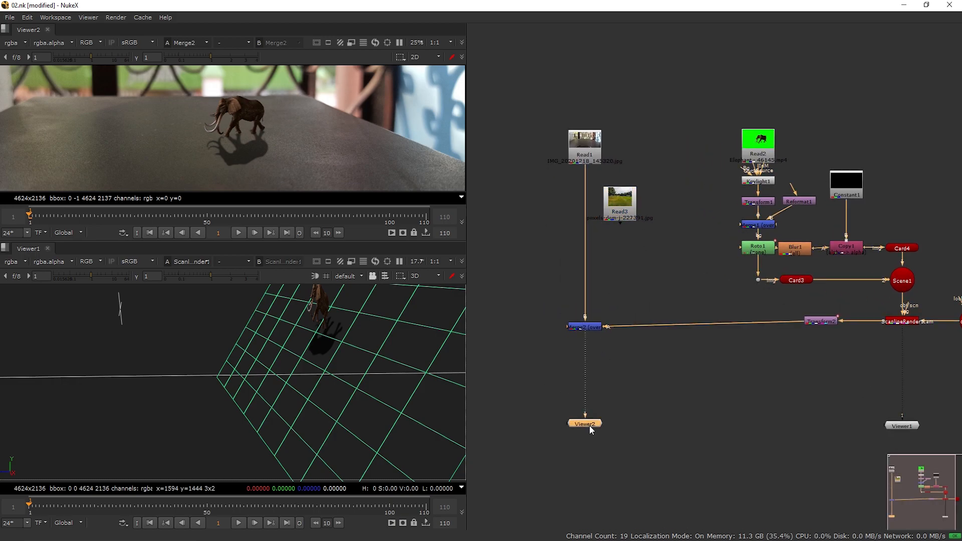
key(Delete)
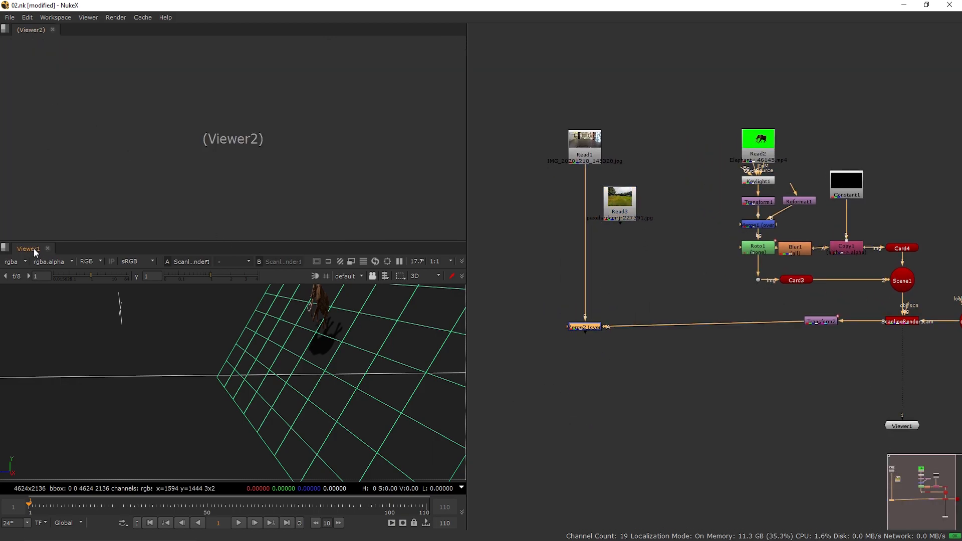
drag(35, 249, 11, 34)
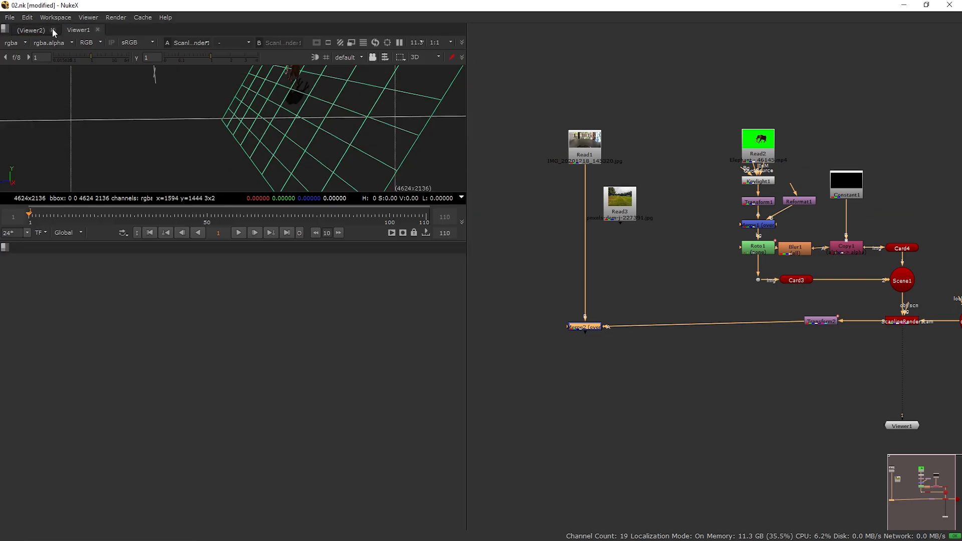
click(5, 247)
click(29, 288)
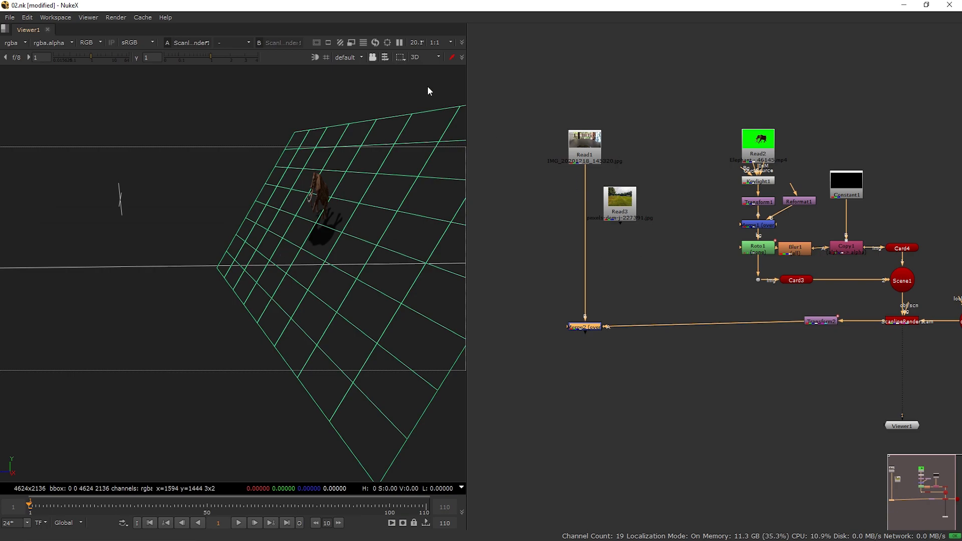
- Switch Viewer1 to 2D view, connect it to Merge2, and place its node beneath Merge2
click(433, 58)
click(433, 67)
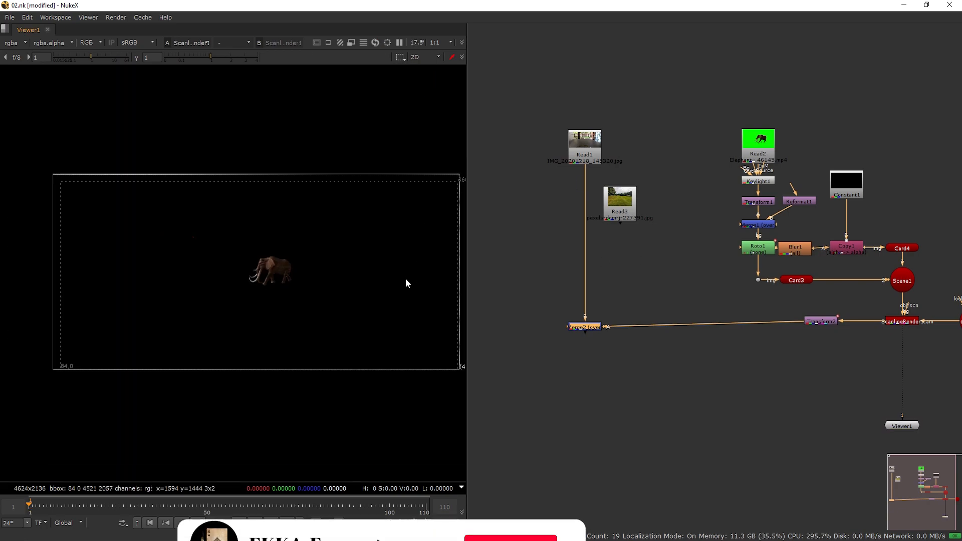
middle_drag(835, 356, 761, 331)
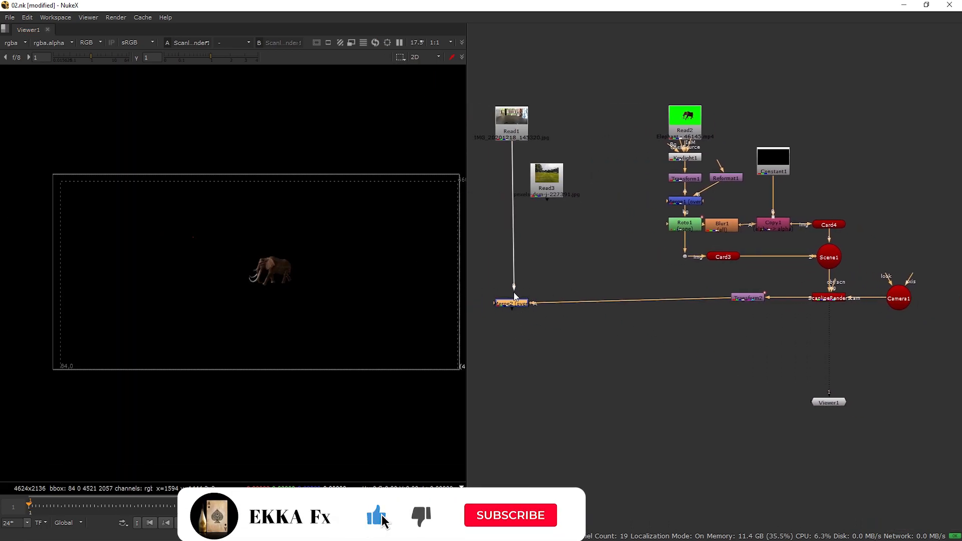
click(521, 299)
drag(829, 394, 498, 299)
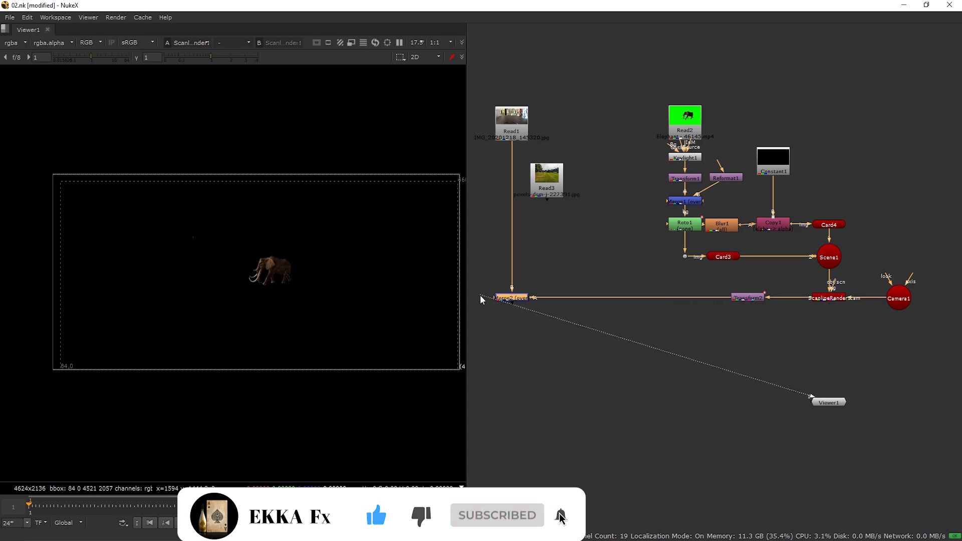
drag(512, 411, 507, 411)
- Move Read3 aside and insert a new Merge node between Read1 and Merge2
middle_drag(552, 205, 573, 245)
drag(569, 231, 603, 191)
key(m)
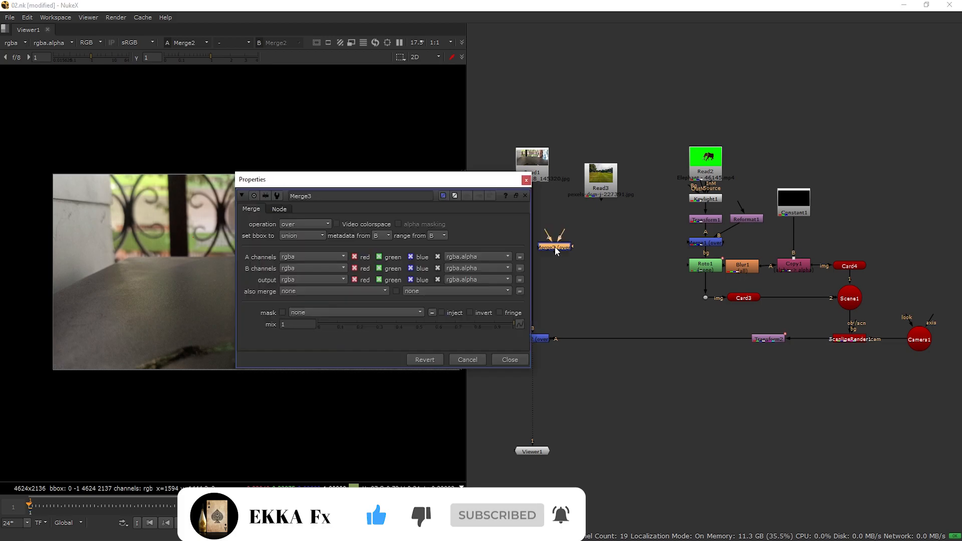
click(527, 180)
drag(561, 247, 536, 230)
- Add an unconnected Roto node beside the new Merge node
click(563, 233)
key(o)
click(548, 136)
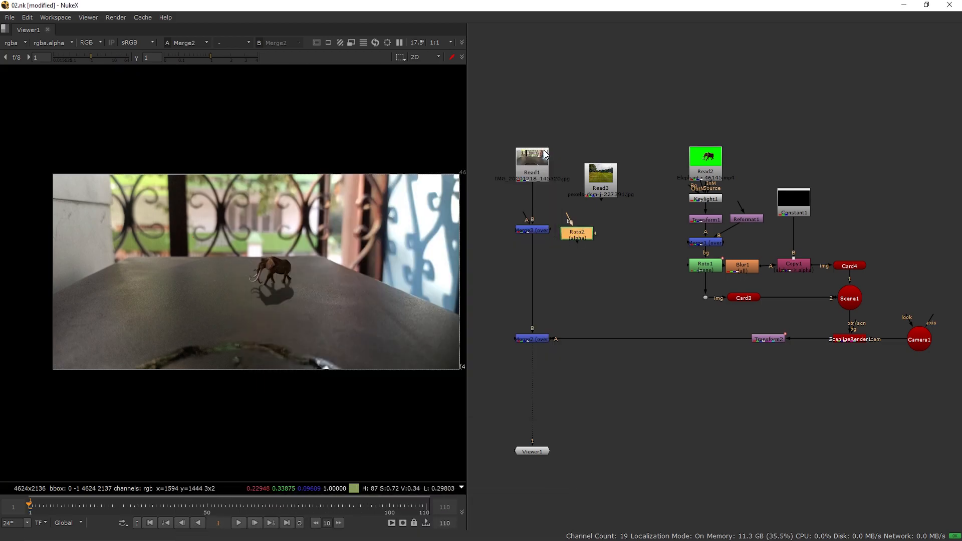
- Open the Roto2 node and start a Bezier outline along the tabletop's left edge and beyond the photo's lower-left corner
double_click(558, 233)
drag(401, 133, 706, 287)
scroll(152, 224, up, 3)
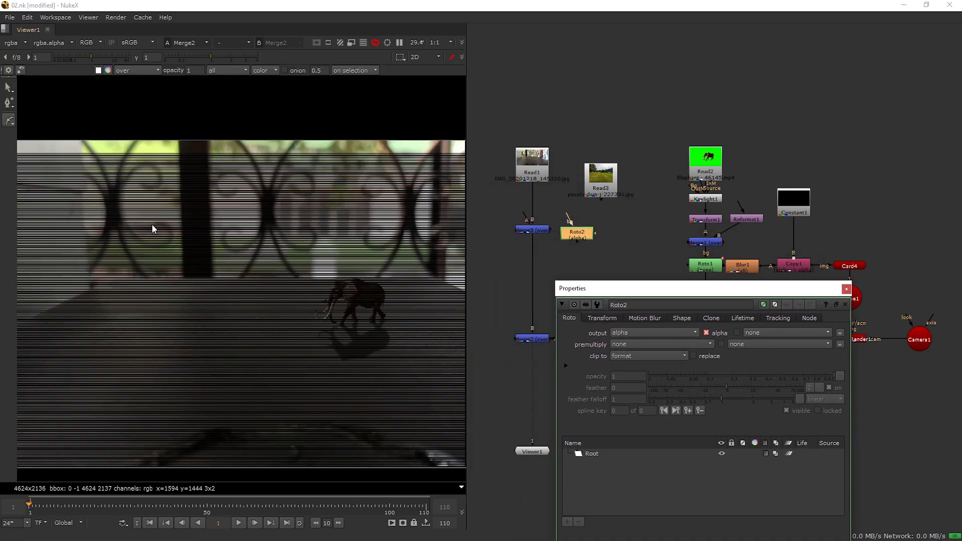
middle_drag(157, 272, 342, 90)
click(141, 225)
click(213, 155)
click(180, 259)
click(189, 301)
click(272, 316)
middle_drag(316, 286, 105, 287)
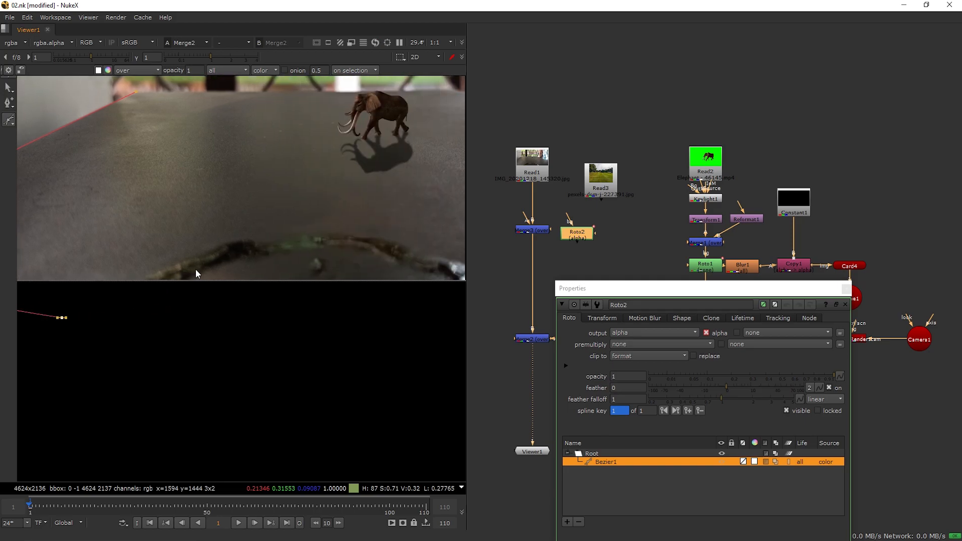
- Continue the Roto2 Bezier over the dark rim at the table's front and around outside the photo's lower-right corner
drag(178, 260, 189, 258)
drag(256, 242, 317, 232)
drag(414, 249, 424, 255)
middle_drag(425, 255, 272, 257)
drag(344, 284, 354, 295)
middle_drag(363, 313, 247, 321)
scroll(246, 321, down, 1)
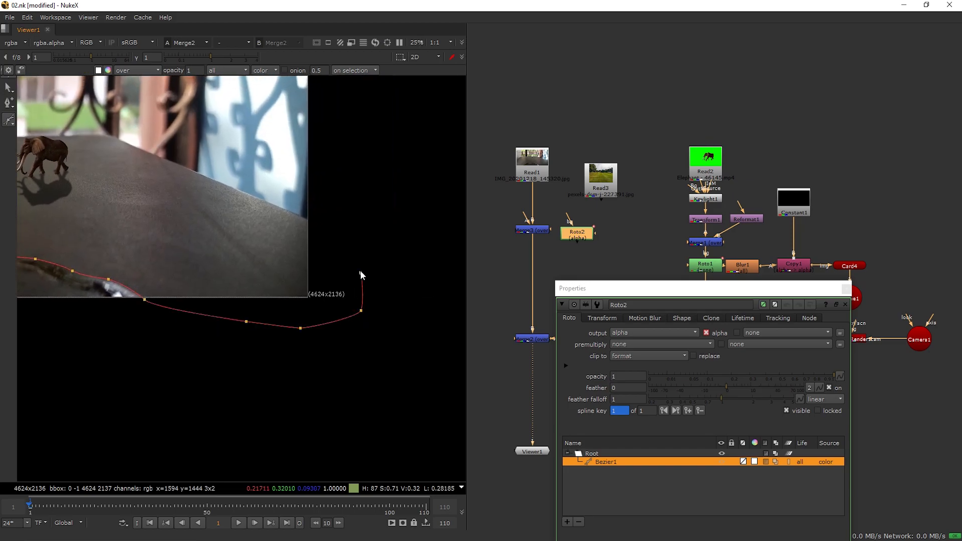
- Finish the Bezier along the table's right edge and across its back edge behind the elephant
click(317, 223)
middle_drag(145, 153, 223, 231)
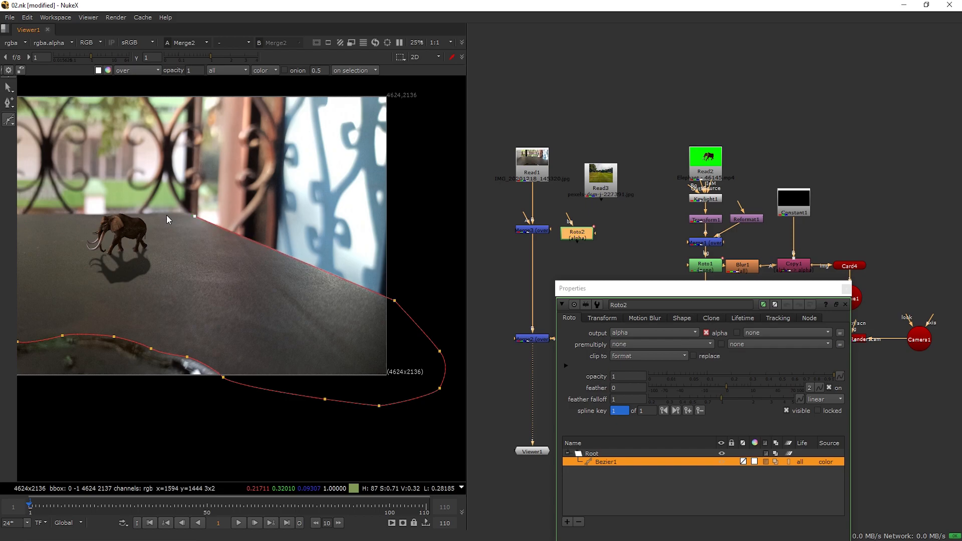
click(143, 214)
middle_drag(143, 214, 393, 211)
- Add points on the back and right sides of the Roto2 outline to fit it to the table edges
key(q)
click(10, 102)
drag(344, 210, 344, 212)
middle_drag(401, 232, 282, 235)
middle_drag(401, 251, 328, 232)
click(316, 240)
click(9, 87)
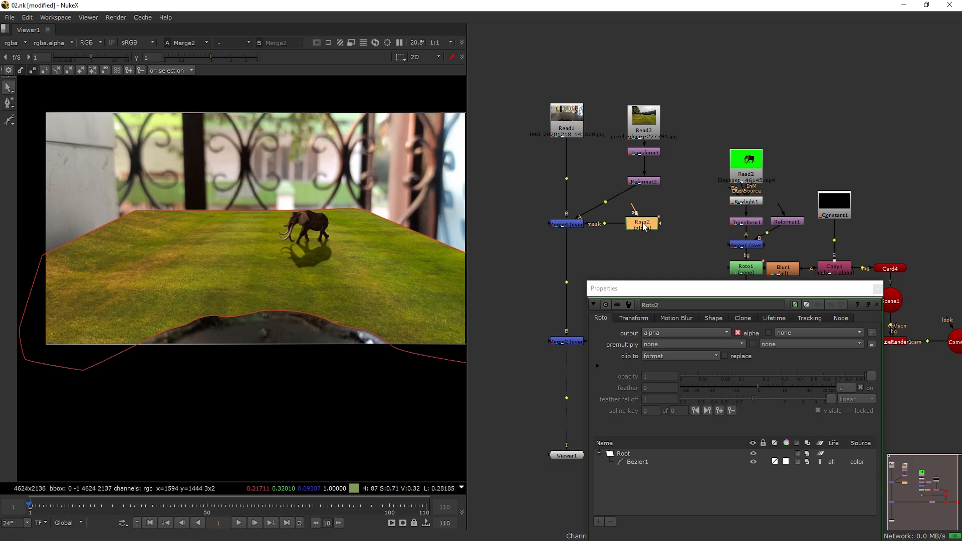
- Close the Roto2 properties, deselect the node and turn off the viewer overlay
click(877, 290)
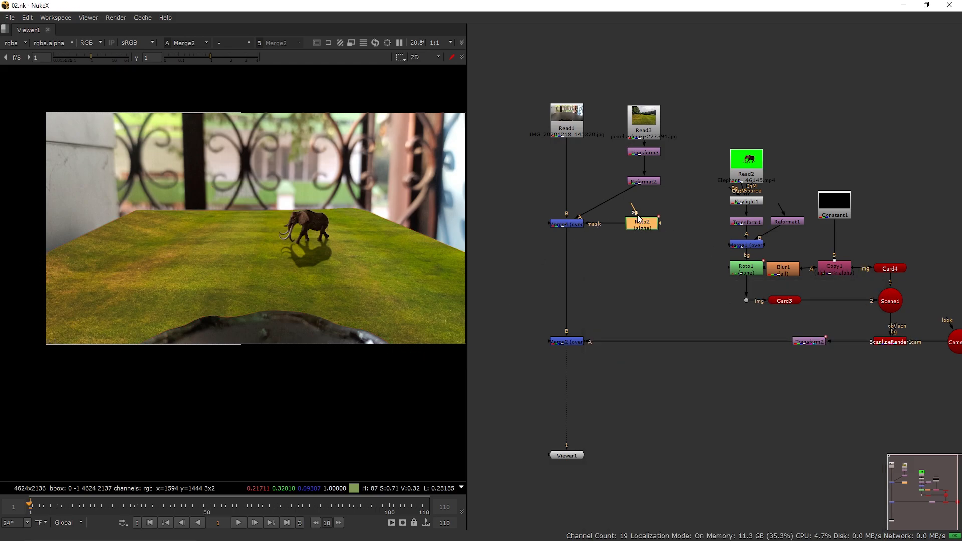
click(653, 259)
middle_drag(653, 259, 607, 235)
key(q)
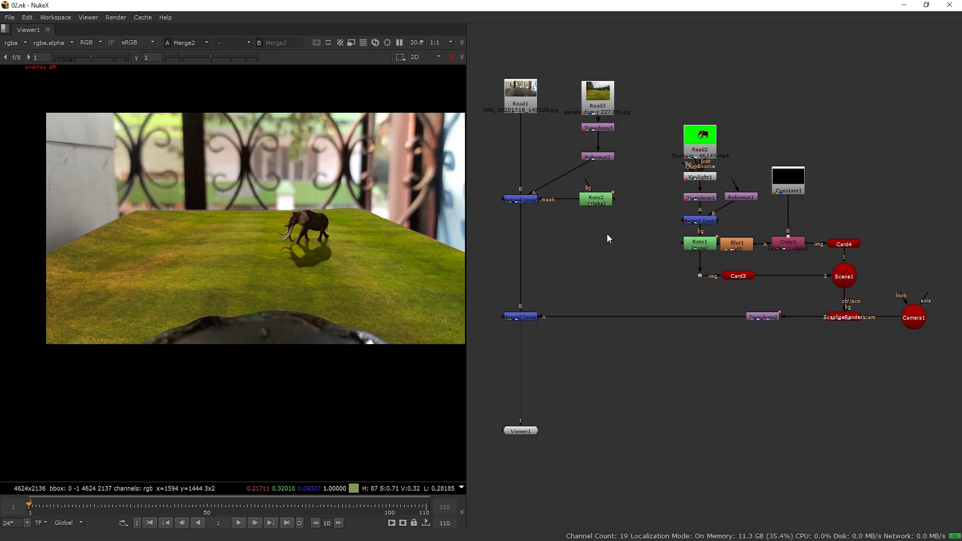
- Add a second Roto node, Roto3, and draw a closed Bezier loosely around the dark rim at the table's front
key(o)
drag(523, 140, 866, 241)
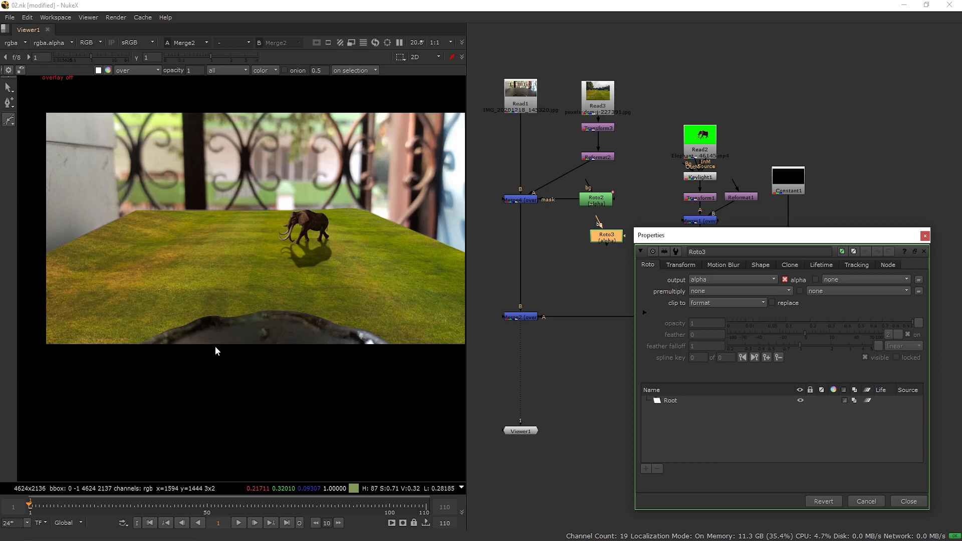
click(133, 362)
click(135, 319)
click(227, 299)
click(299, 296)
click(323, 299)
click(347, 302)
click(341, 383)
click(246, 384)
click(133, 362)
- Connect Roto3 to the mask input of Roto2 and invert its Bezier
drag(614, 200, 653, 203)
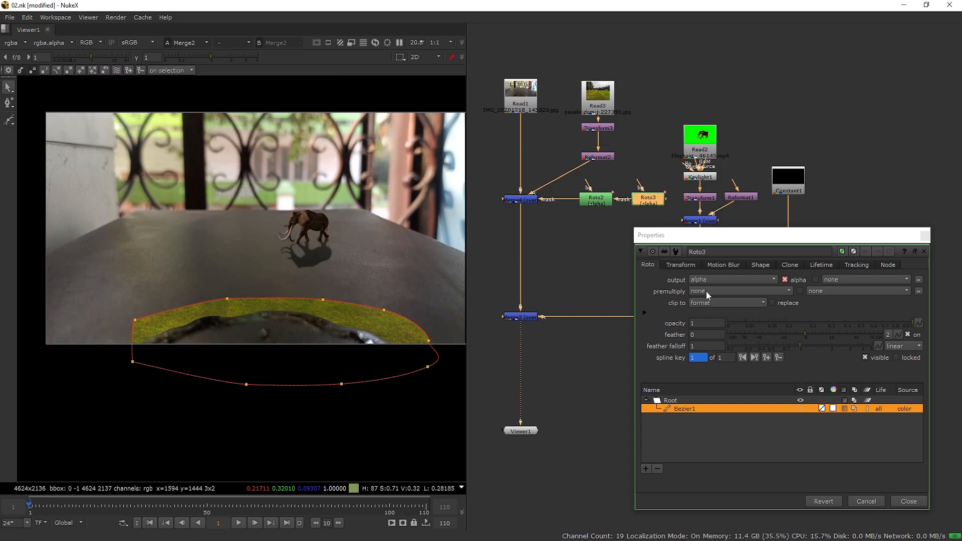
click(845, 408)
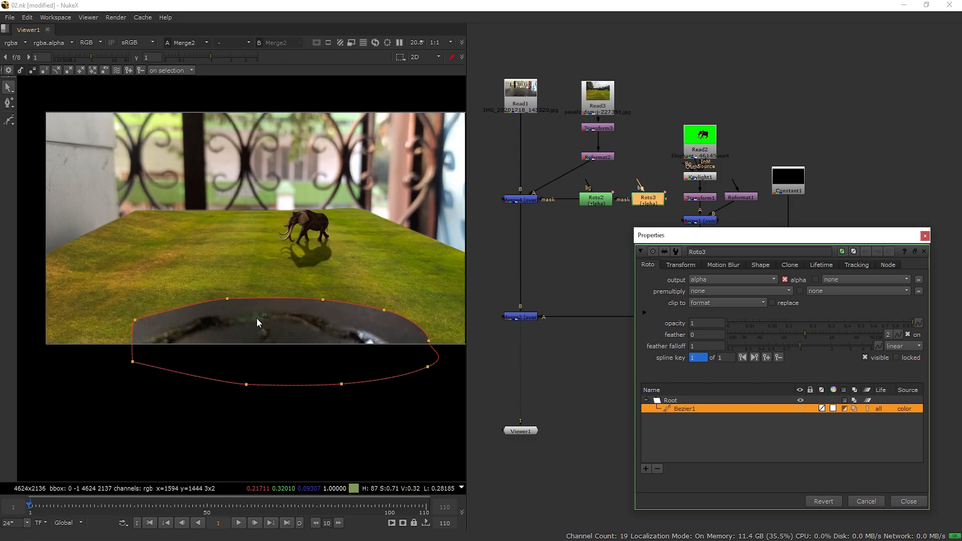
- Shrink the Roto3 Bezier and move its individual points so the outline hugs the dark rim
click(211, 303)
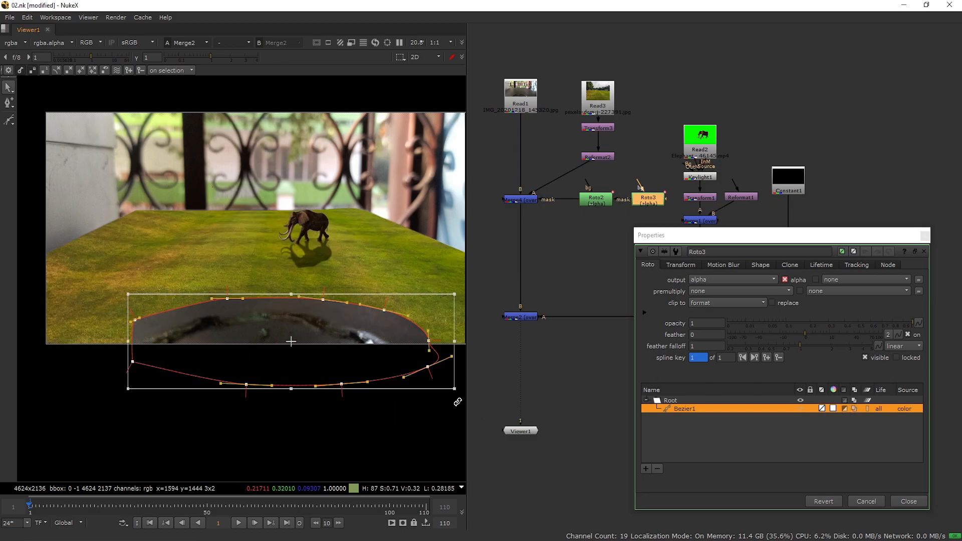
drag(432, 348, 387, 362)
click(411, 279)
click(362, 327)
drag(363, 328, 362, 328)
mouse_move(324, 312)
mouse_down()
mouse_move(308, 314)
mouse_move(334, 326)
mouse_up()
click(361, 326)
mouse_move(136, 332)
mouse_down()
mouse_move(142, 347)
mouse_move(149, 339)
mouse_up()
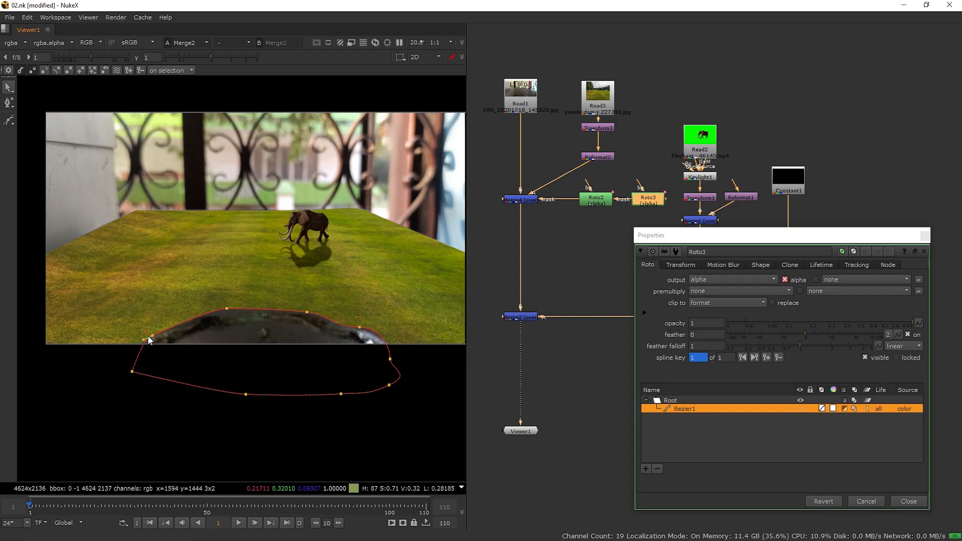
drag(224, 314, 209, 317)
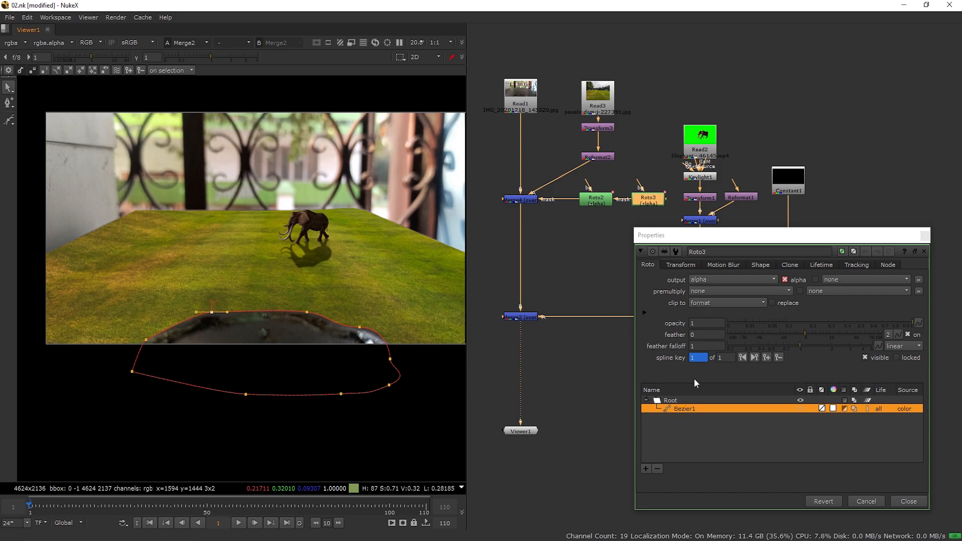
- Set the Roto3 Bezier's feather to 100, then slightly resize and shift the whole shape over the rim
drag(806, 337, 879, 332)
key(ctrl+a)
drag(418, 353, 407, 352)
mouse_move(268, 351)
mouse_down()
mouse_move(266, 367)
mouse_move(265, 352)
mouse_up()
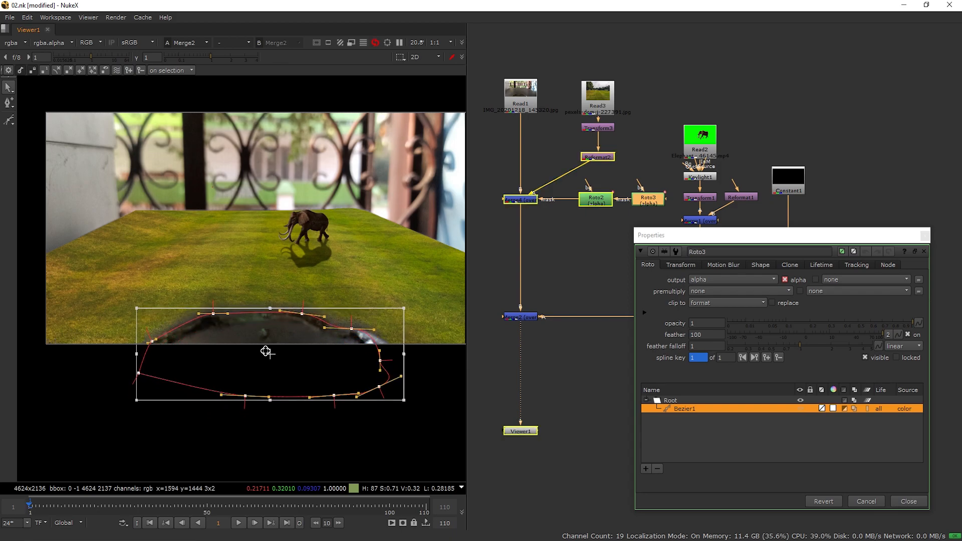
mouse_move(400, 352)
mouse_down()
mouse_move(386, 353)
mouse_move(404, 355)
mouse_up()
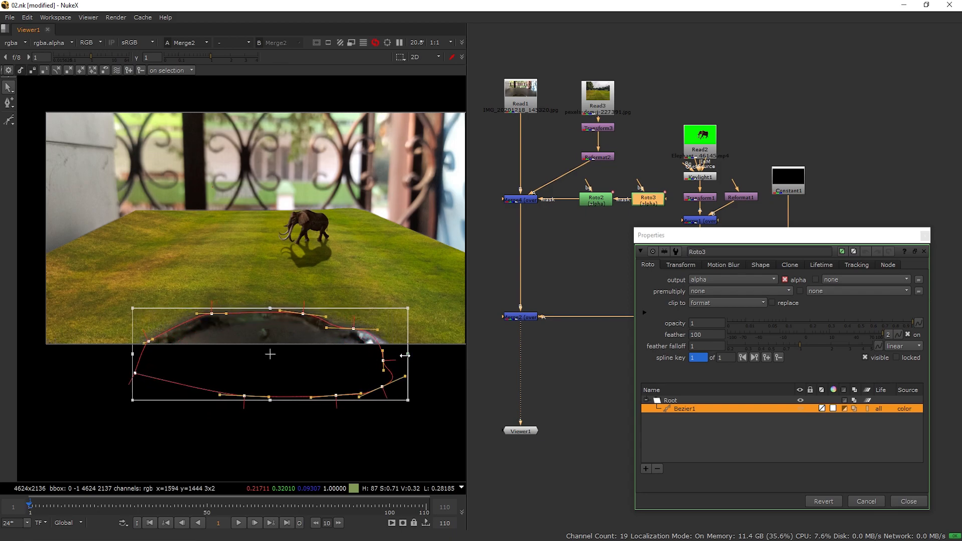
- Move the front points of the Roto2 outline down past the dark rim's upper edge and close its properties
double_click(598, 202)
drag(130, 295, 356, 371)
drag(332, 330, 360, 350)
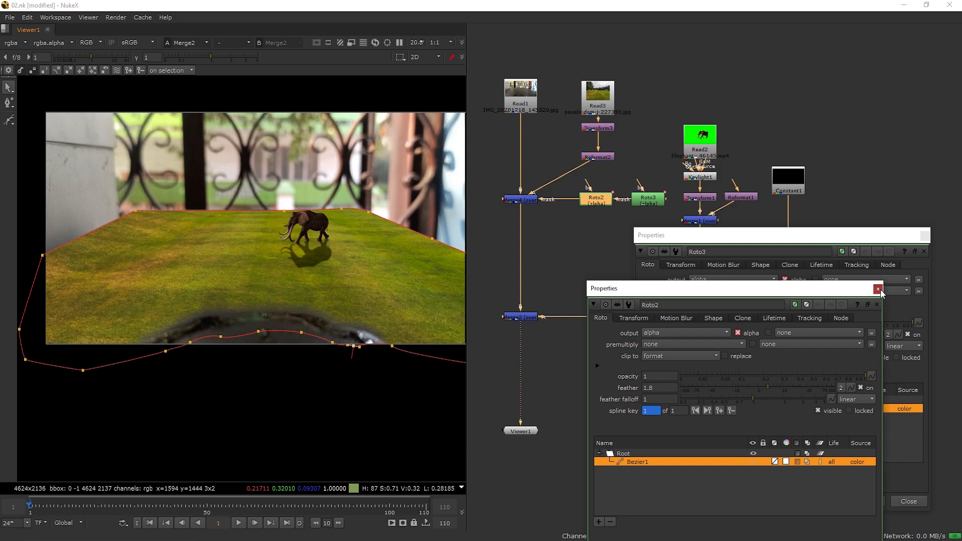
click(876, 304)
- Narrow the whole Roto3 shape, shift it slightly down over the dark rim, and close its properties
click(648, 199)
drag(100, 282, 420, 442)
drag(407, 354, 389, 354)
drag(271, 352, 271, 357)
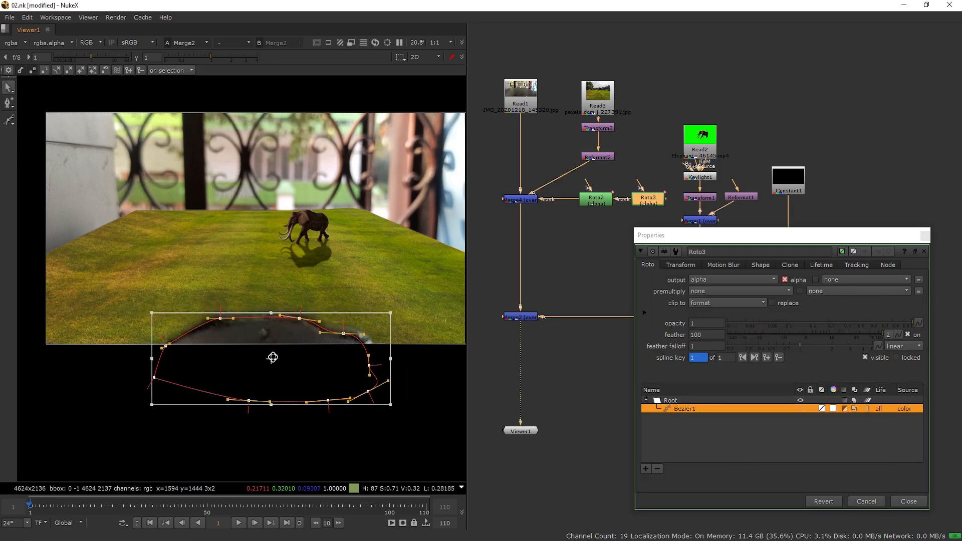
drag(389, 359, 397, 359)
click(413, 332)
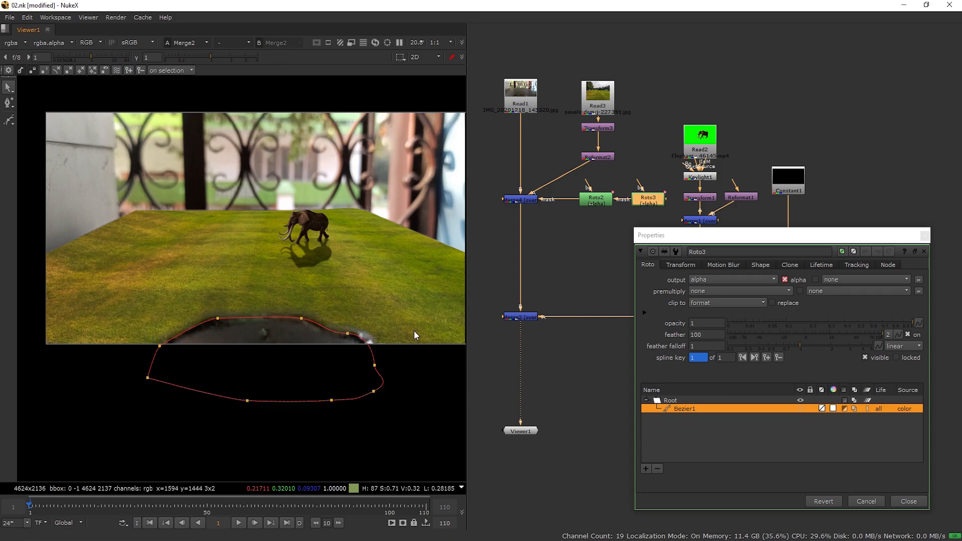
click(924, 235)
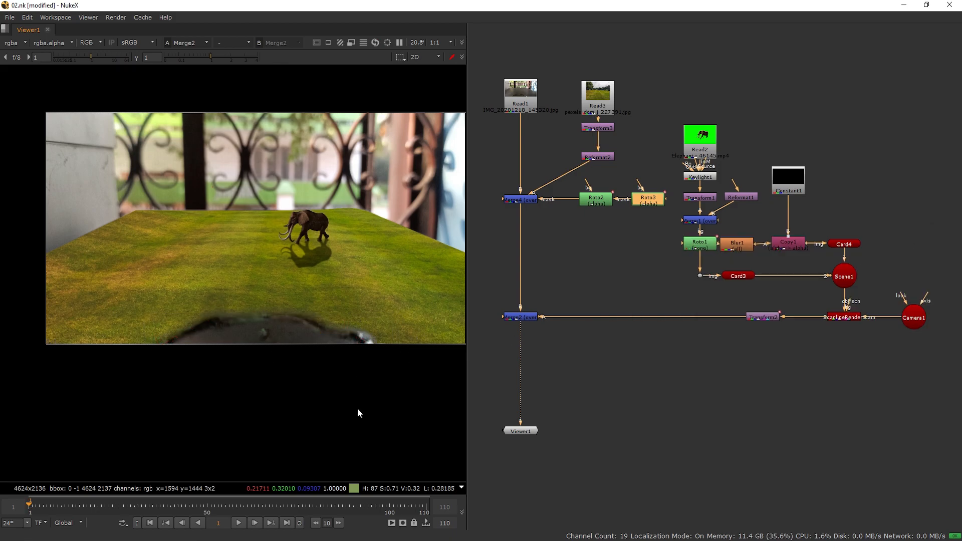
- Reopen Roto3 and pull the left and upper-left points of its Bezier outward to the rim's edge
double_click(648, 199)
scroll(175, 351, up, 3)
click(182, 359)
mouse_move(157, 345)
mouse_down()
mouse_move(144, 327)
mouse_move(144, 335)
mouse_up()
drag(237, 307, 239, 304)
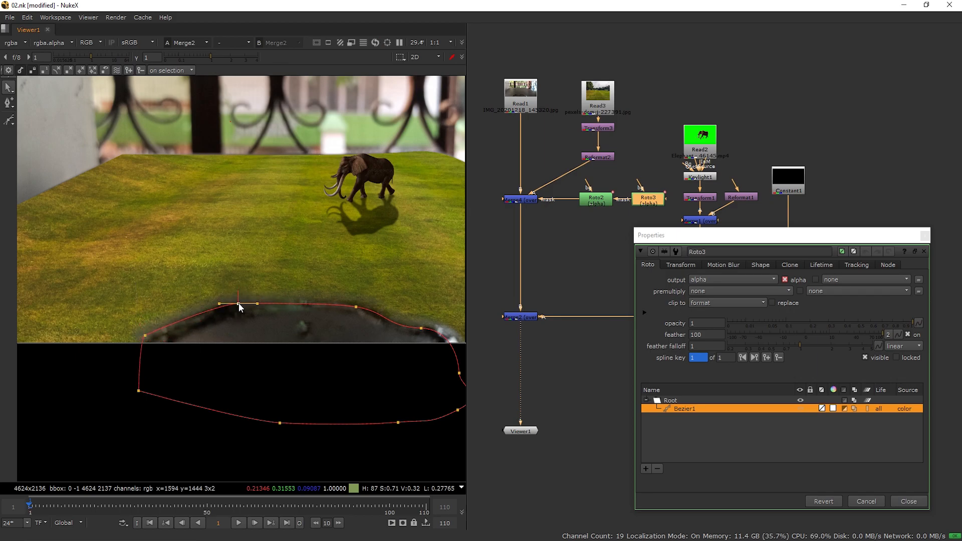
click(354, 307)
- Set the Roto3 Bezier's feather to 50 and nudge its upper points, checking the edge without the overlay
drag(873, 331, 859, 331)
key(o)
key(o)
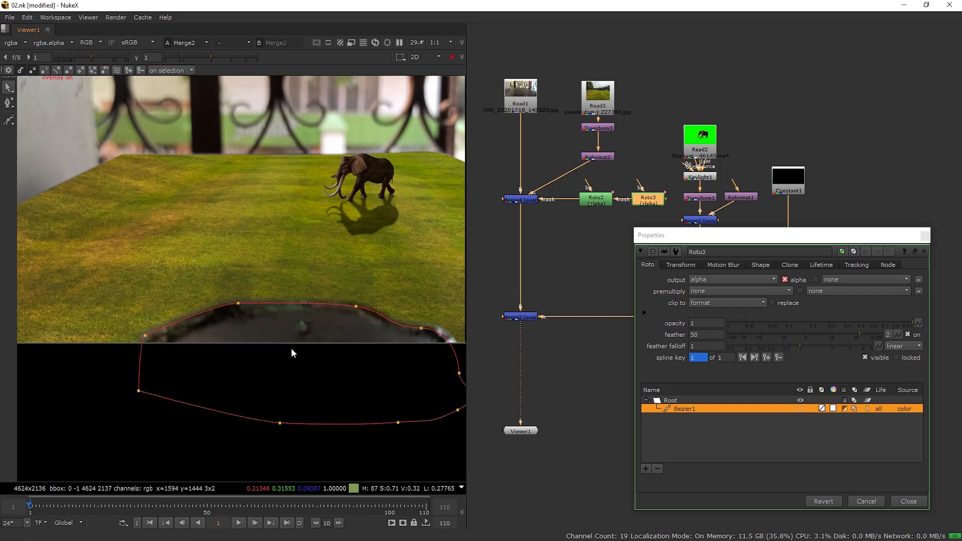
drag(239, 304, 235, 300)
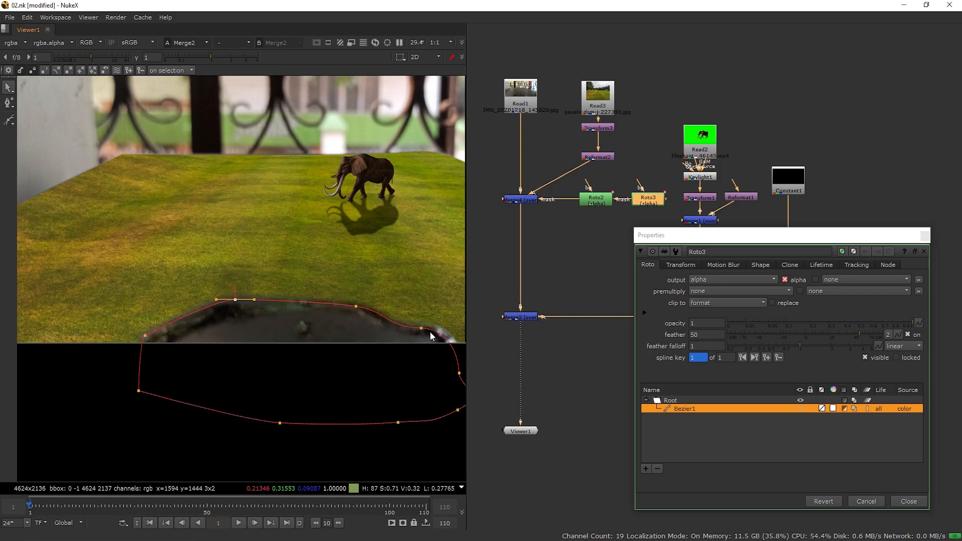
click(356, 305)
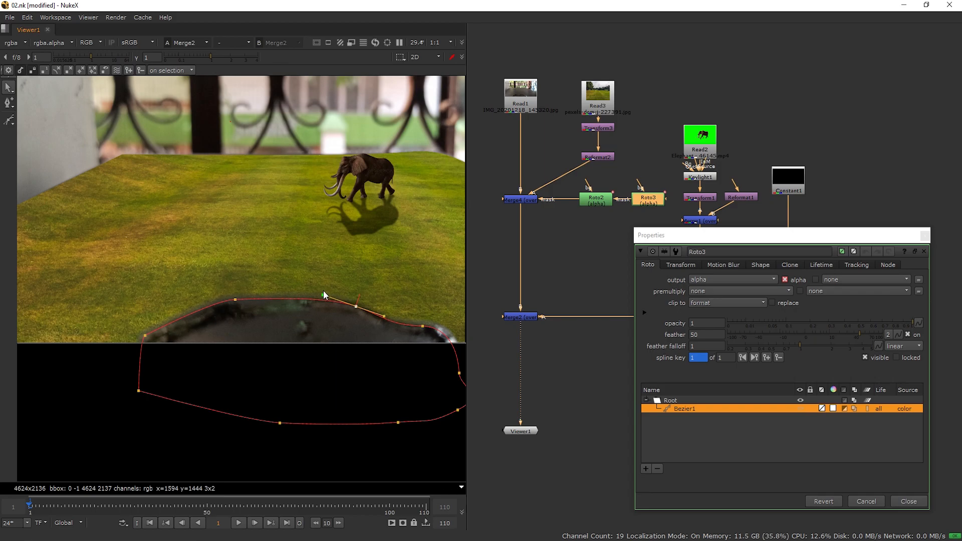
key(o)
key(o)
click(255, 302)
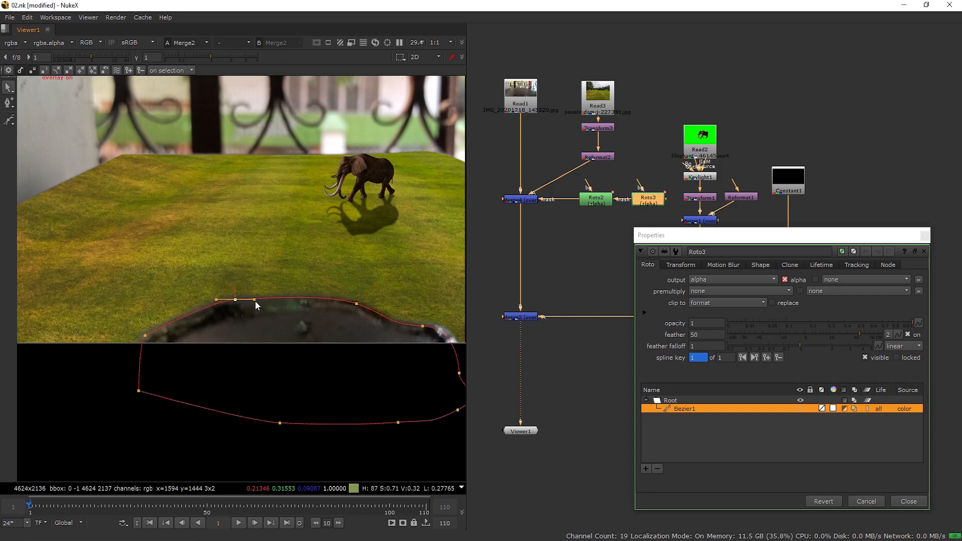
key(o)
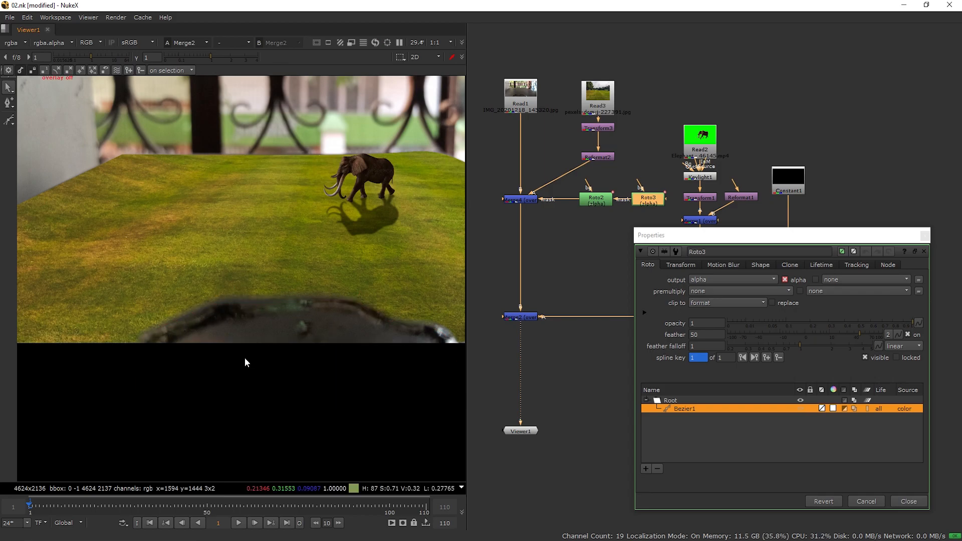
- Add points along the upper-left part of the Roto3 Bezier and adjust them to follow the rim's curve
key(o)
drag(251, 299, 209, 299)
click(9, 103)
click(254, 294)
click(208, 307)
click(224, 299)
drag(225, 300, 227, 299)
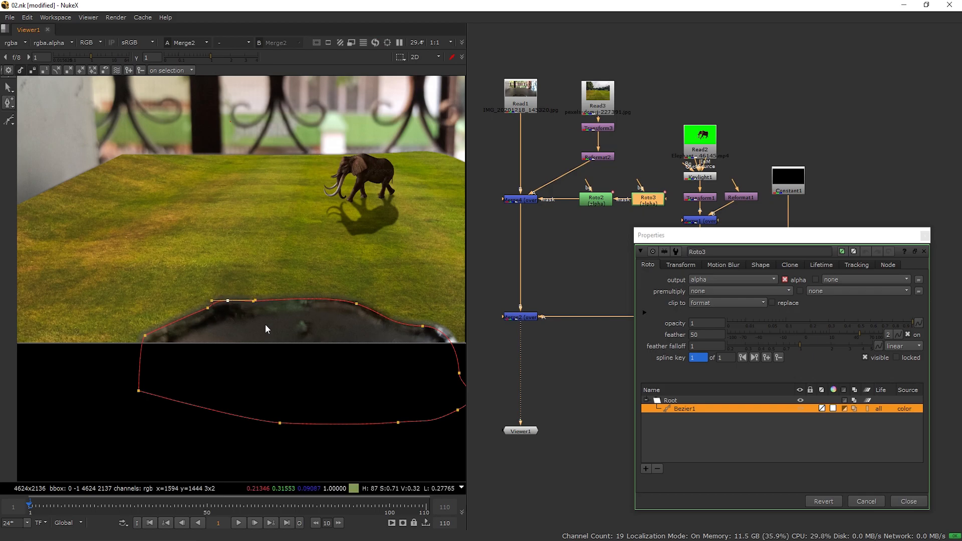
drag(144, 335, 145, 342)
drag(227, 300, 226, 302)
- Check the masked rim with the overlay hidden, close all properties panels and save the script
key(q)
scroll(361, 288, down, 3)
scroll(356, 284, up, 2)
key(q)
key(q)
scroll(356, 284, down, 1)
middle_drag(356, 284, 296, 308)
key(ctrl+shift+a)
key(ctrl+s)
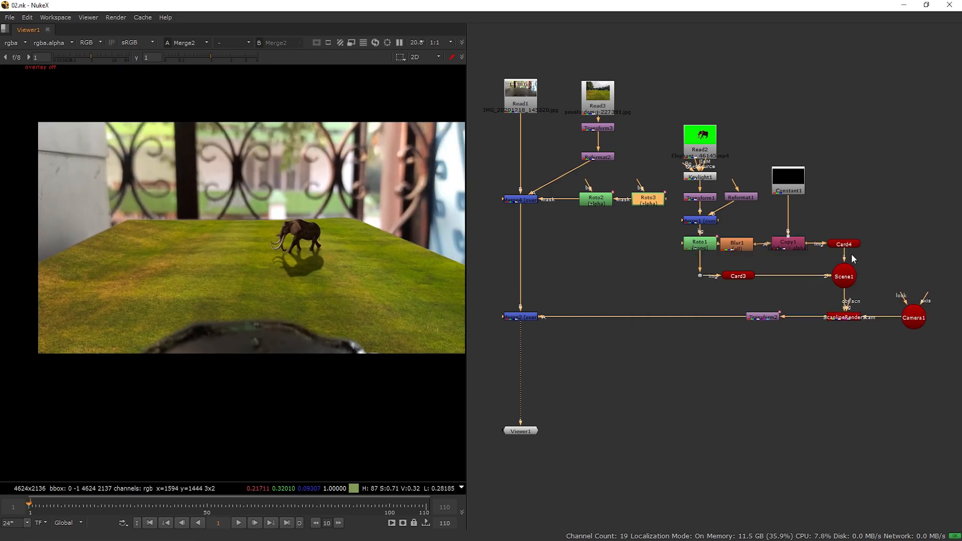
- Set the Copy1 node's mix to 0.635 to lighten the elephant's shadow, and save the script
double_click(851, 244)
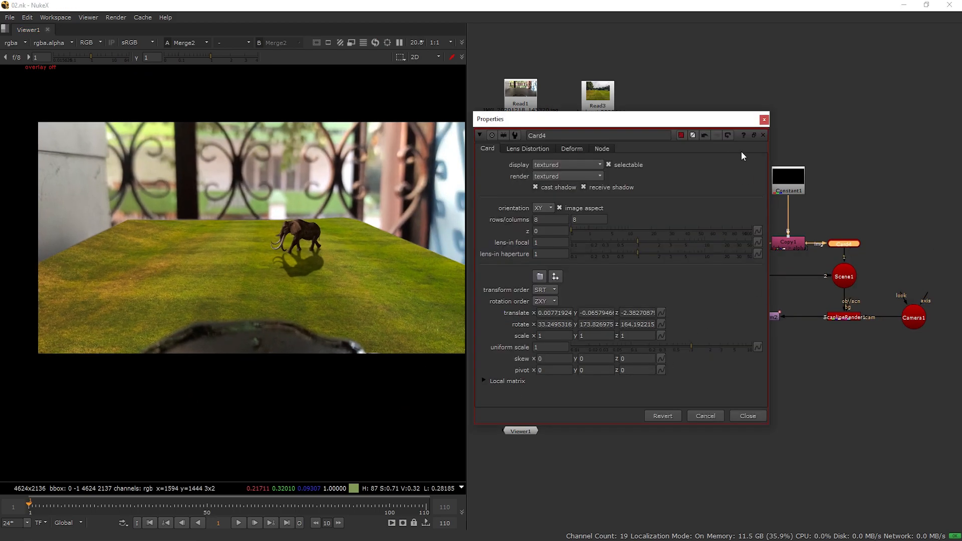
click(764, 120)
double_click(787, 243)
drag(755, 324, 732, 326)
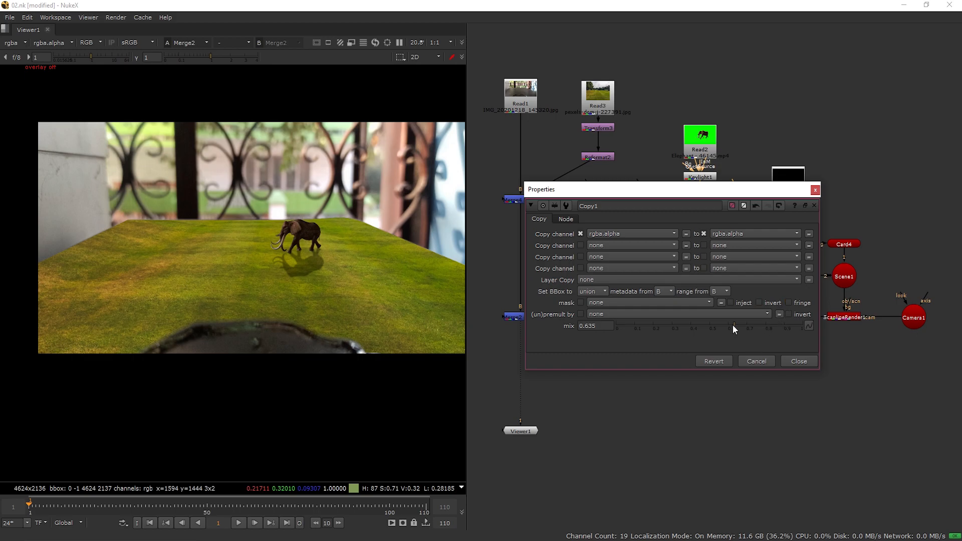
key(ctrl+s)
click(815, 189)
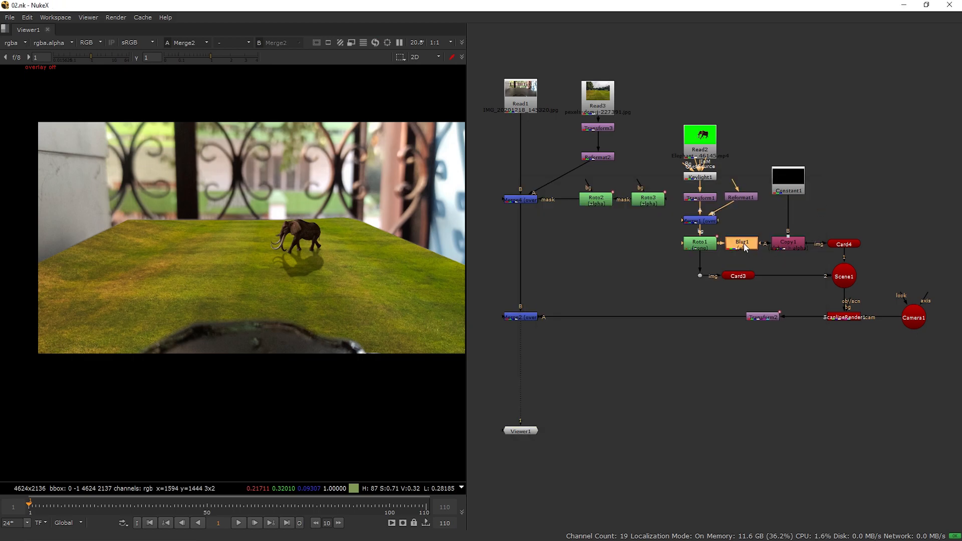
- Set the Blur1 size to 15.5 to soften the elephant's shadow, and save the script
double_click(741, 244)
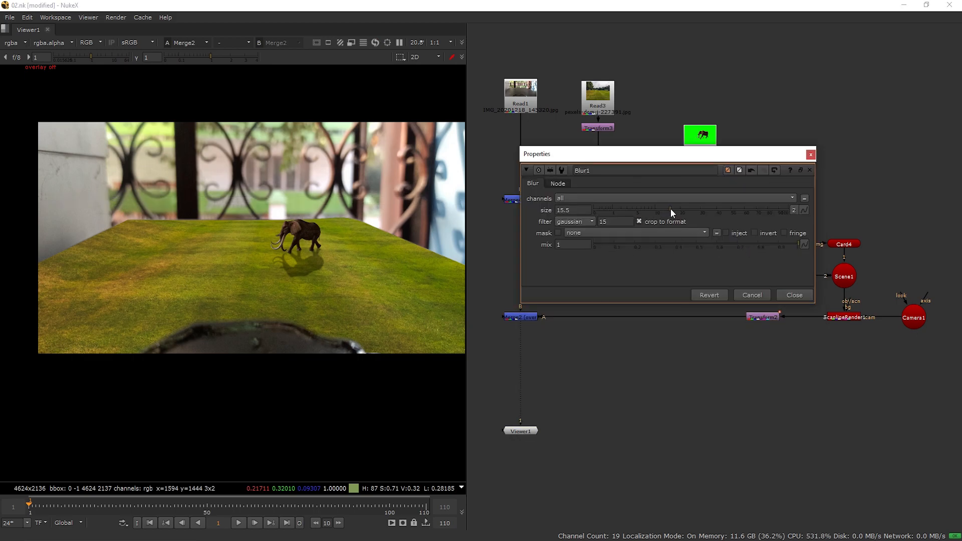
click(810, 155)
key(ctrl+s)
- Move the Constant1, Copy1, Card4, Scene1, ScanlineRender1 and Camera1 nodes further right and realign Transform2
drag(765, 144, 952, 332)
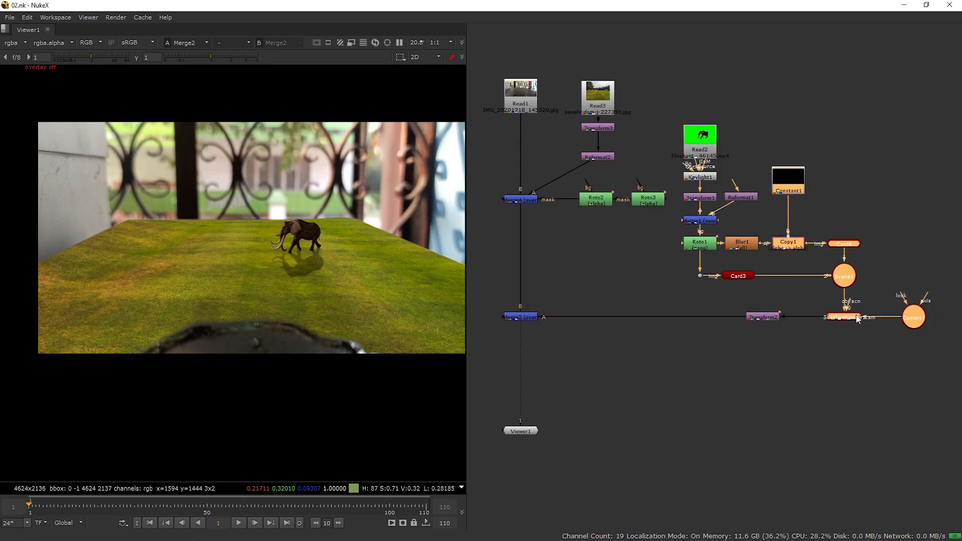
drag(851, 318, 878, 317)
middle_drag(770, 313, 724, 313)
drag(724, 313, 730, 314)
middle_drag(736, 330, 776, 331)
drag(768, 318, 765, 318)
click(732, 337)
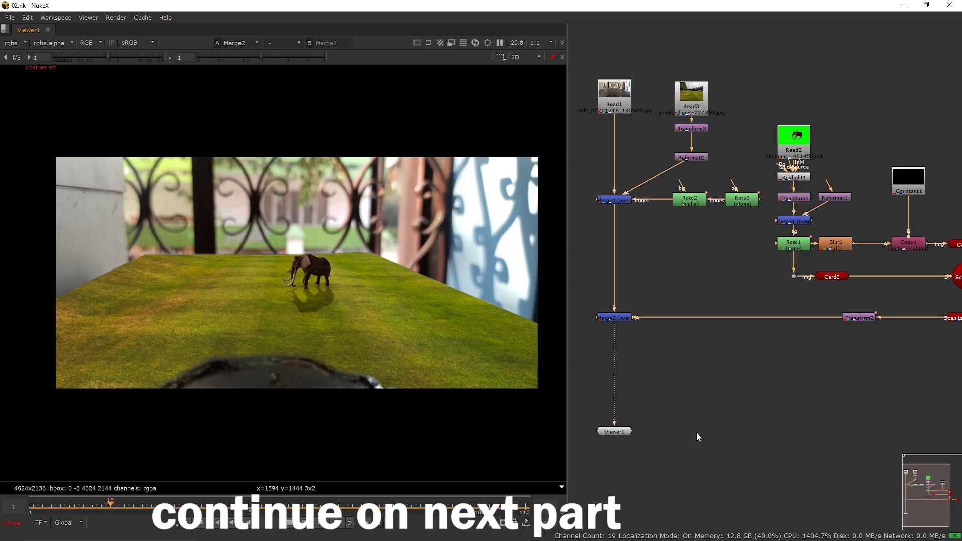